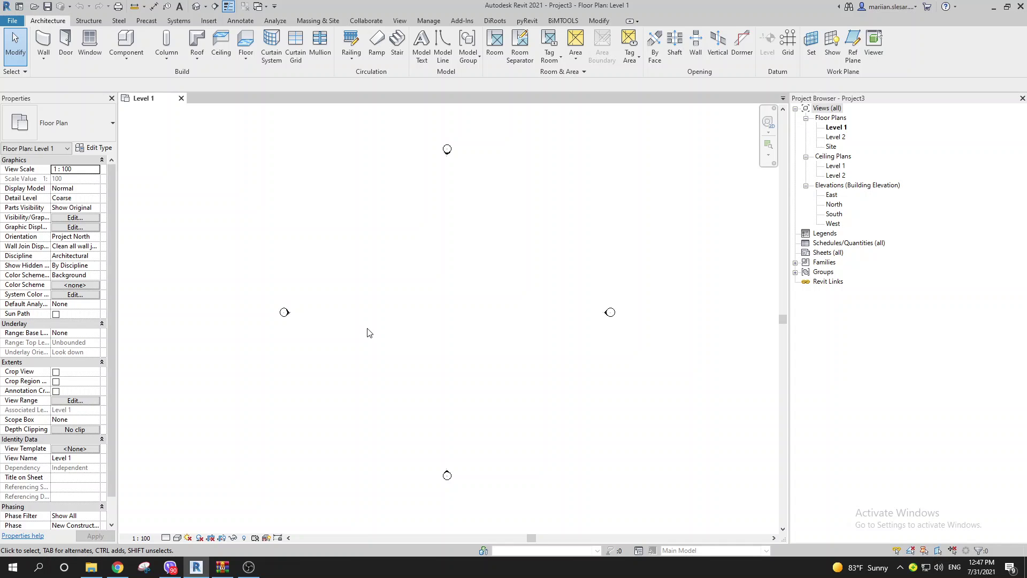
# Place one M_Desk component of type 1525 x 762mm in the Level 1 floor plan
pyautogui.moveTo(473, 319); pyautogui.dragTo(433, 340, button='middle')
pyautogui.scroll(1, 445, 305)
pyautogui.scroll(-1, 414, 323)
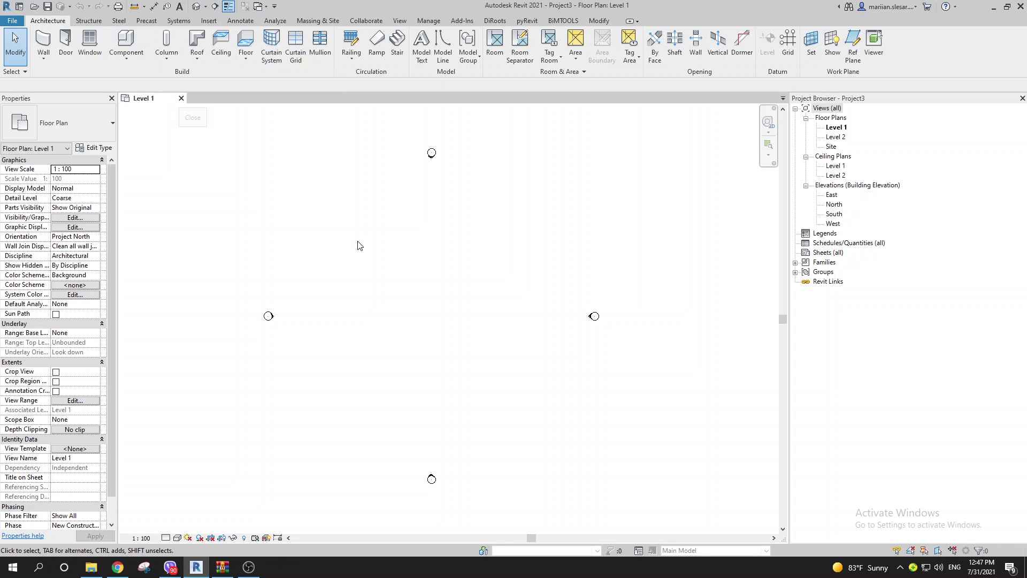
pyautogui.moveTo(357, 243); pyautogui.dragTo(354, 250, button='middle')
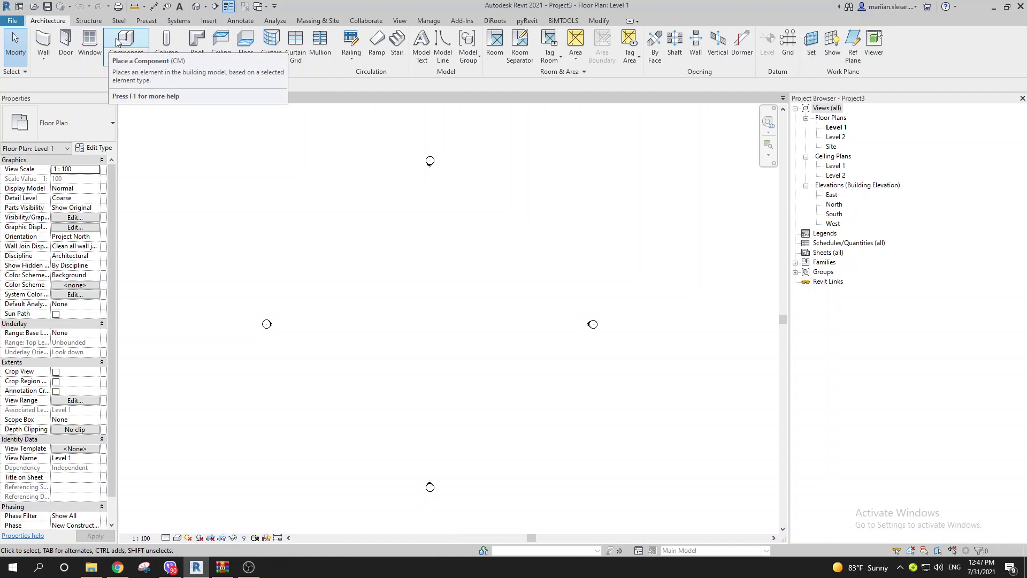
pyautogui.click(116, 41)
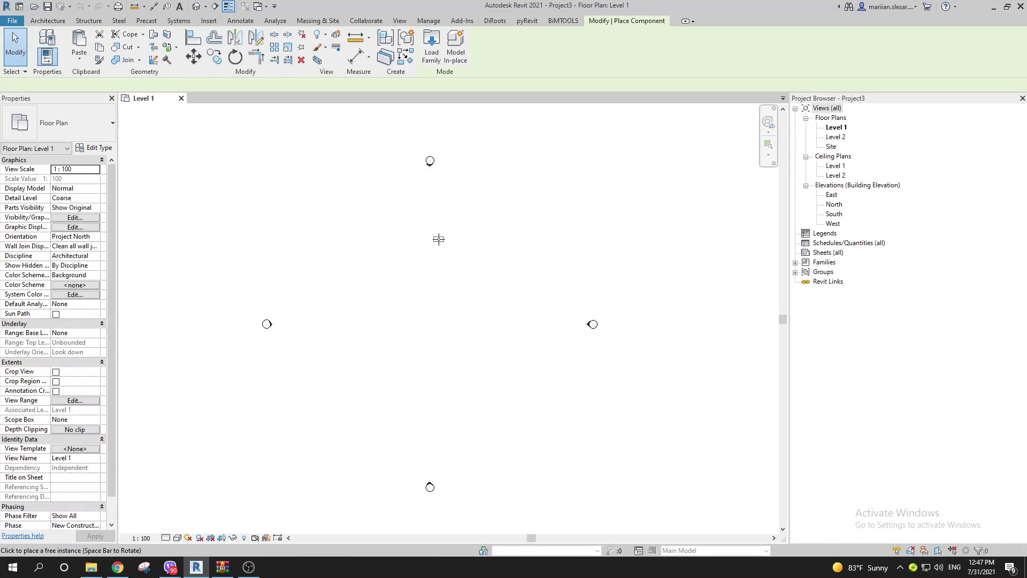
pyautogui.scroll(4, 411, 362)
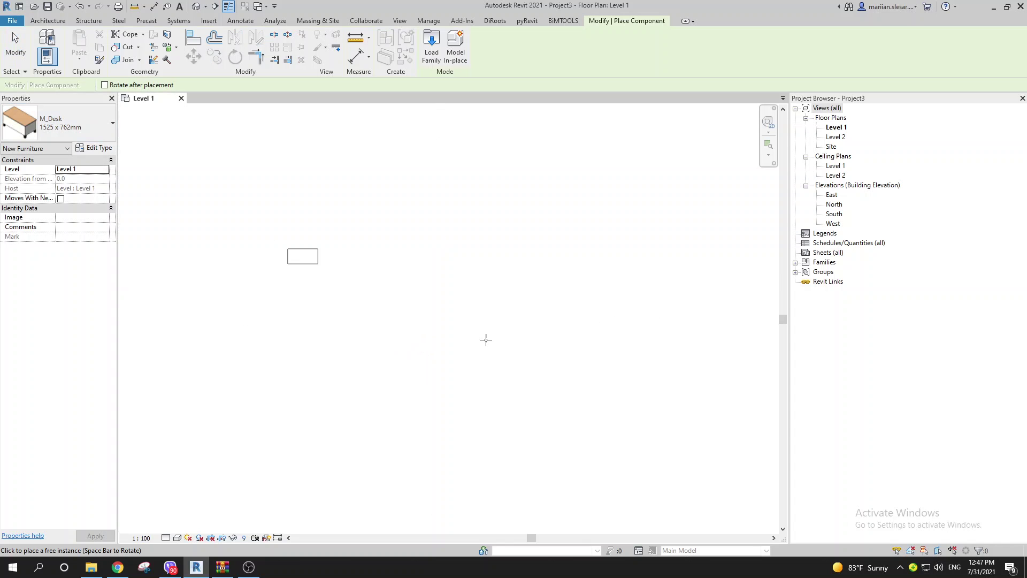
pyautogui.scroll(-1, 492, 346)
pyautogui.moveTo(493, 348); pyautogui.dragTo(454, 350, button='middle')
pyautogui.click(433, 323)
pyautogui.scroll(2, 433, 324)
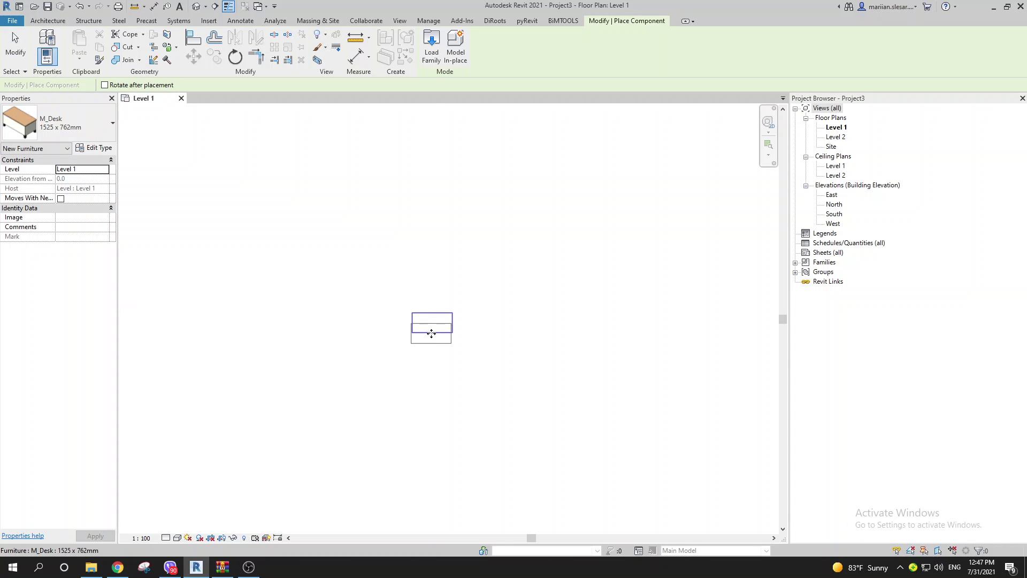
pyautogui.press('Escape')
pyautogui.press('Escape')
# Select the placed desk and examine which M_Desk types it can be switched to
pyautogui.click(430, 336)
pyautogui.scroll(2, 422, 335)
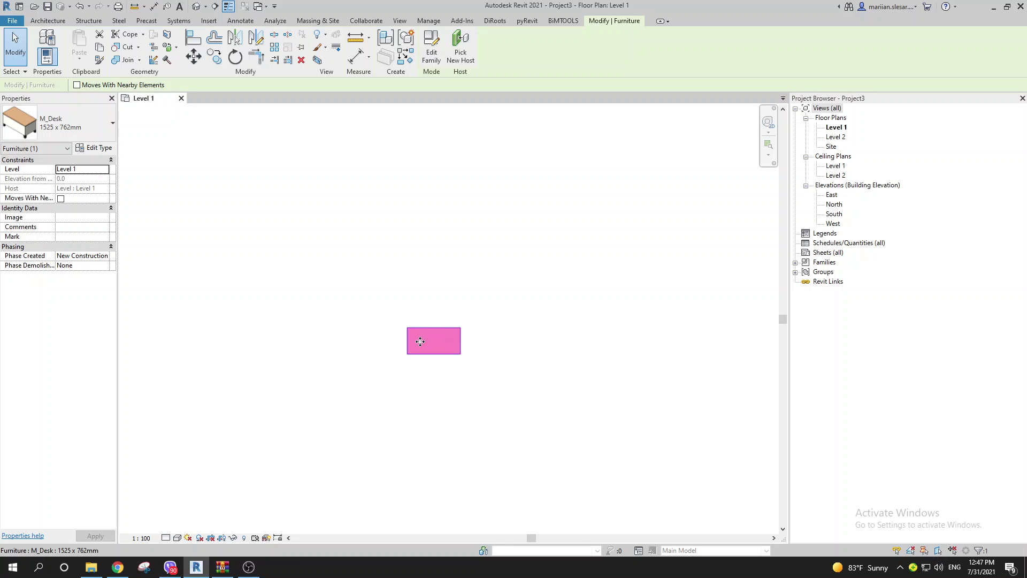
pyautogui.click(85, 123)
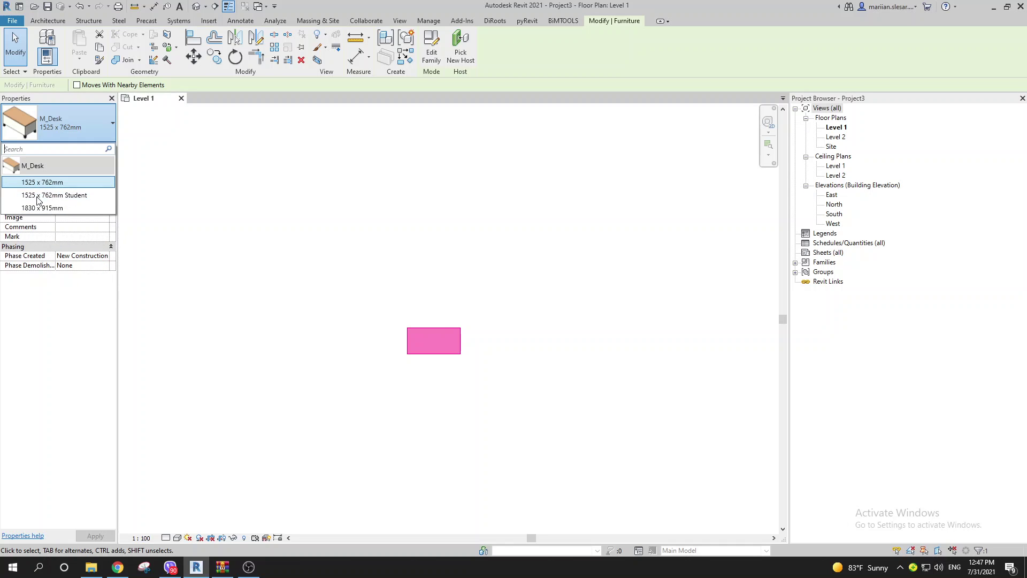
pyautogui.click(204, 242)
# Open the placed desk's family for editing and bring up its family types
pyautogui.click(428, 345)
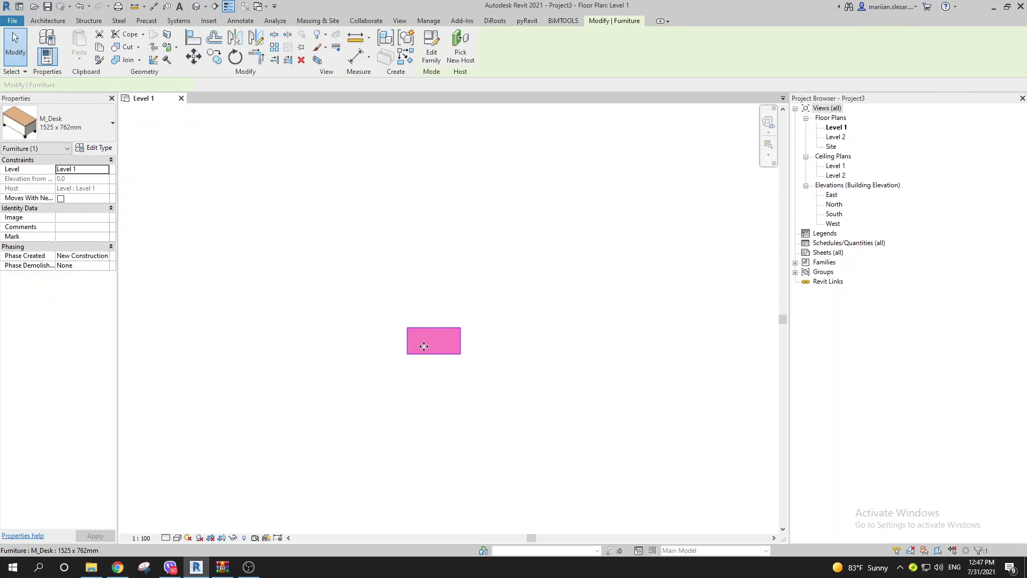
pyautogui.press('e')
pyautogui.press('f')
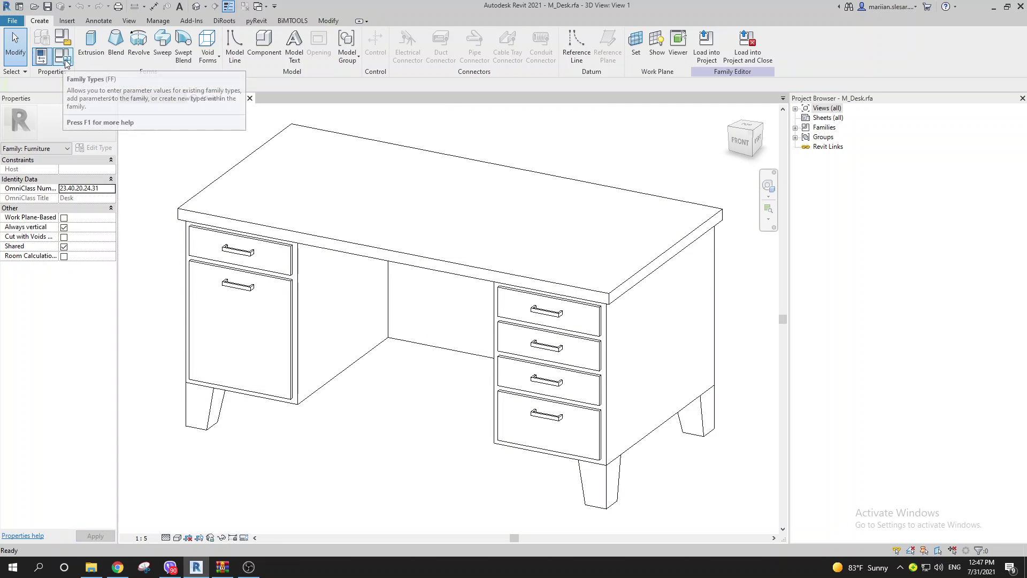
pyautogui.click(63, 57)
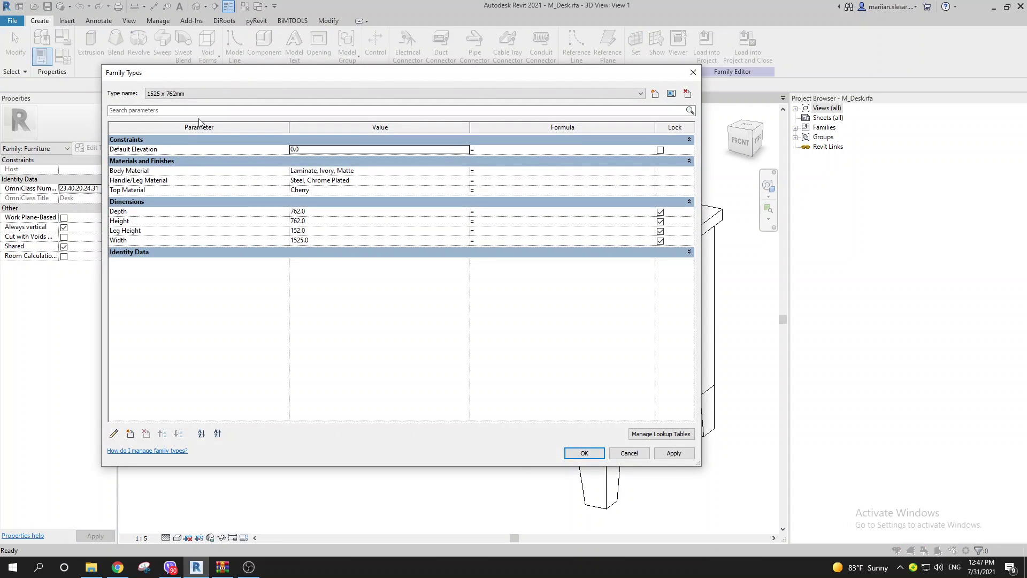
# Delete the 1830 x 915mm and 1525 x 762mm types from the desk family, keeping only 1525 x 762mm Student
pyautogui.click(194, 94)
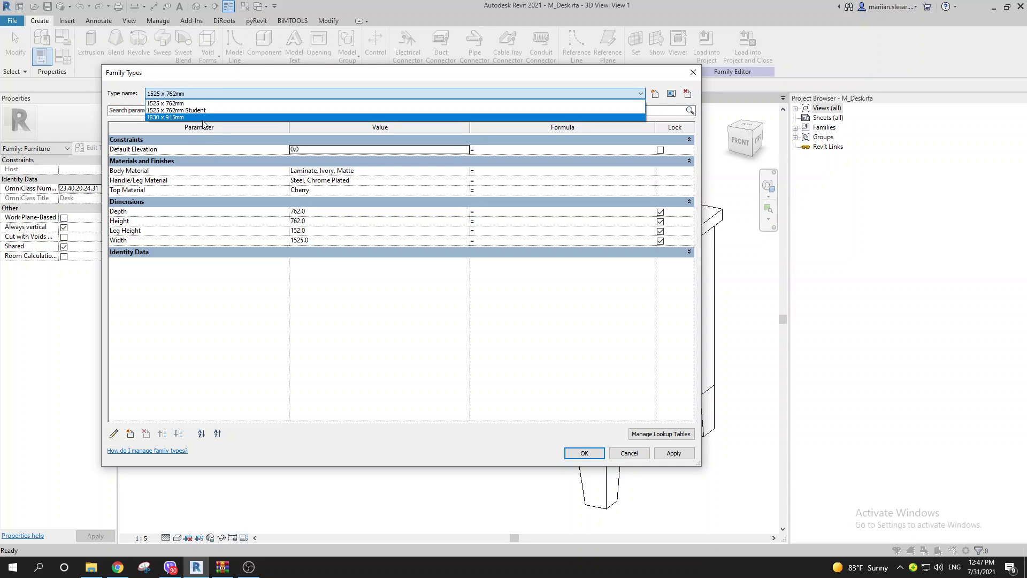
pyautogui.click(207, 99)
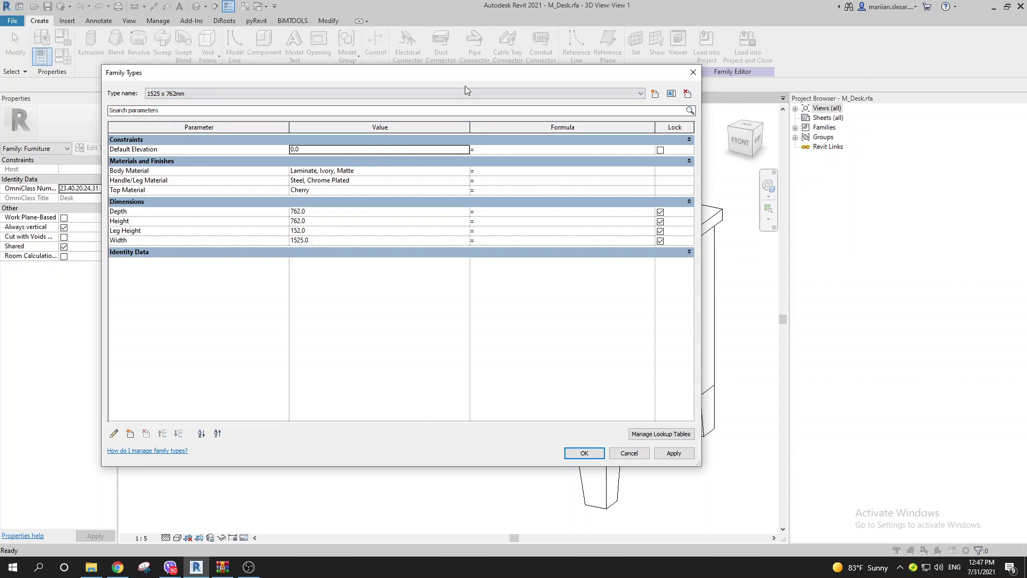
pyautogui.click(687, 95)
pyautogui.click(687, 95)
pyautogui.click(614, 91)
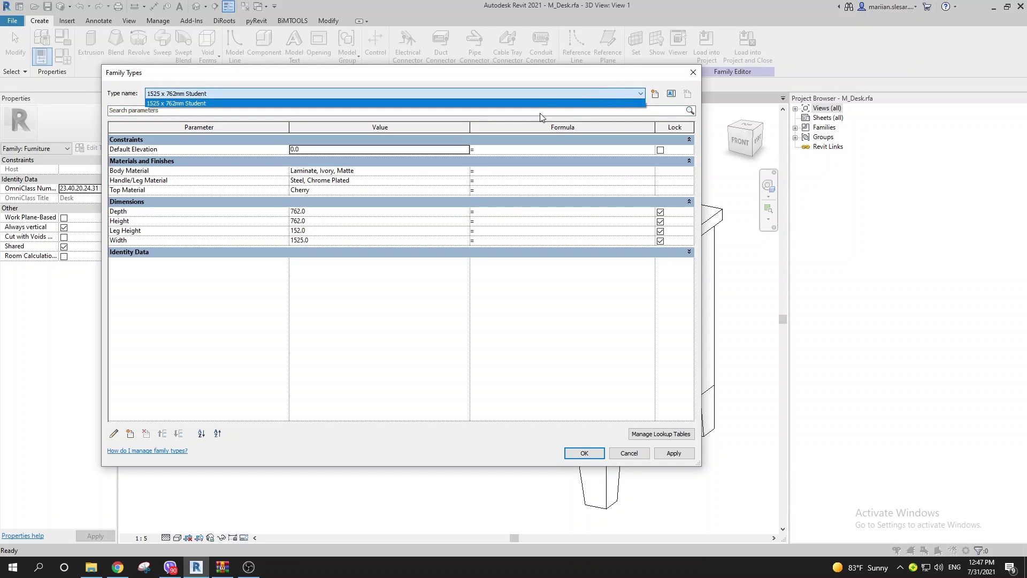
pyautogui.click(687, 94)
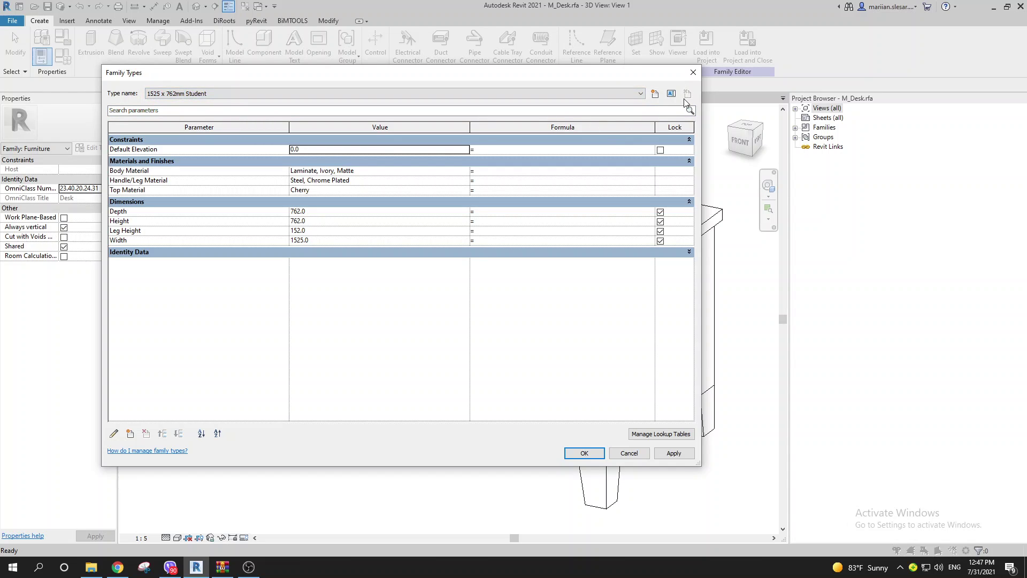
pyautogui.click(584, 453)
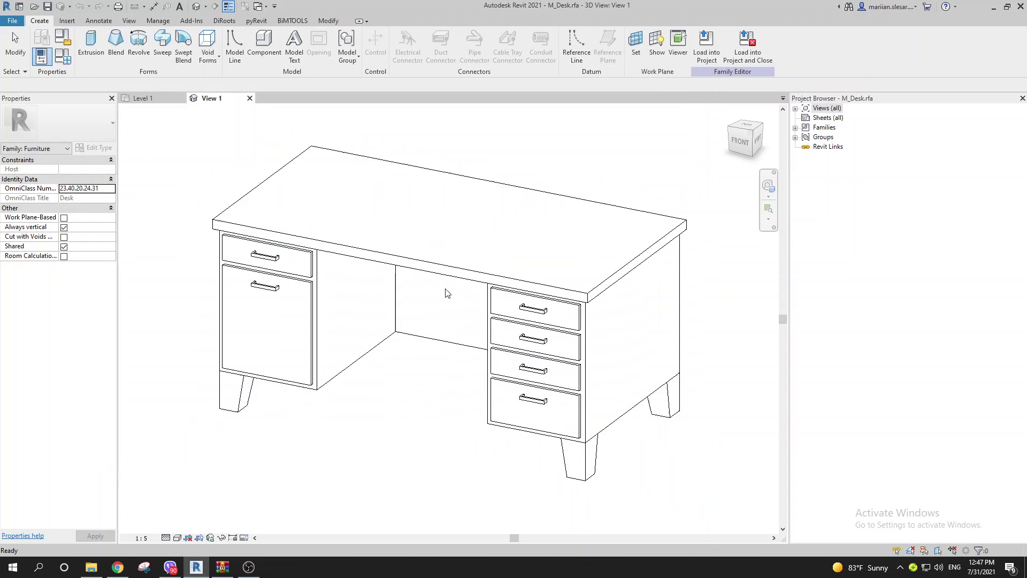
# Return to the project's Level 1 plan and check the types offered for the desk there
pyautogui.click(143, 98)
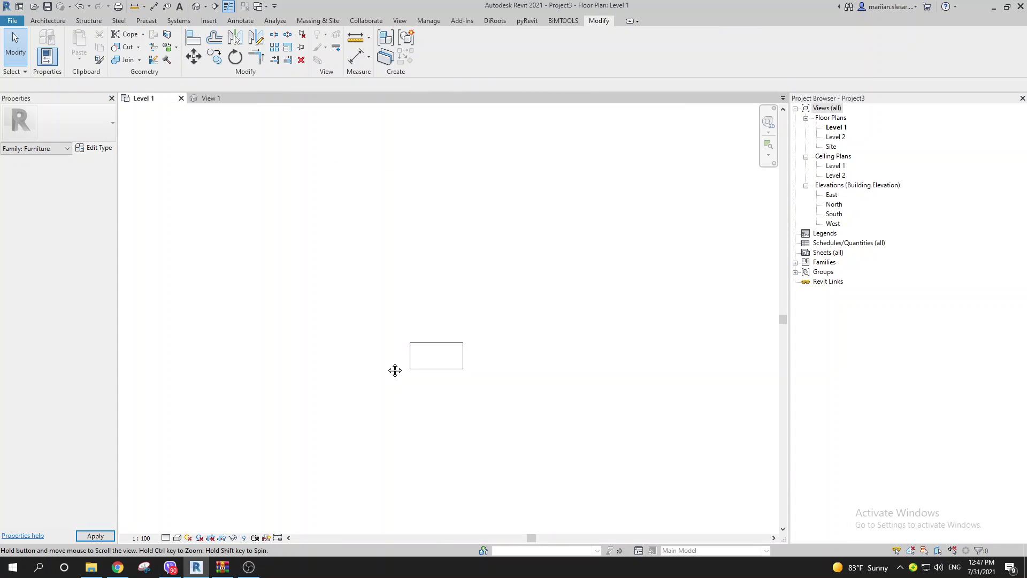
pyautogui.click(412, 364)
pyautogui.click(112, 123)
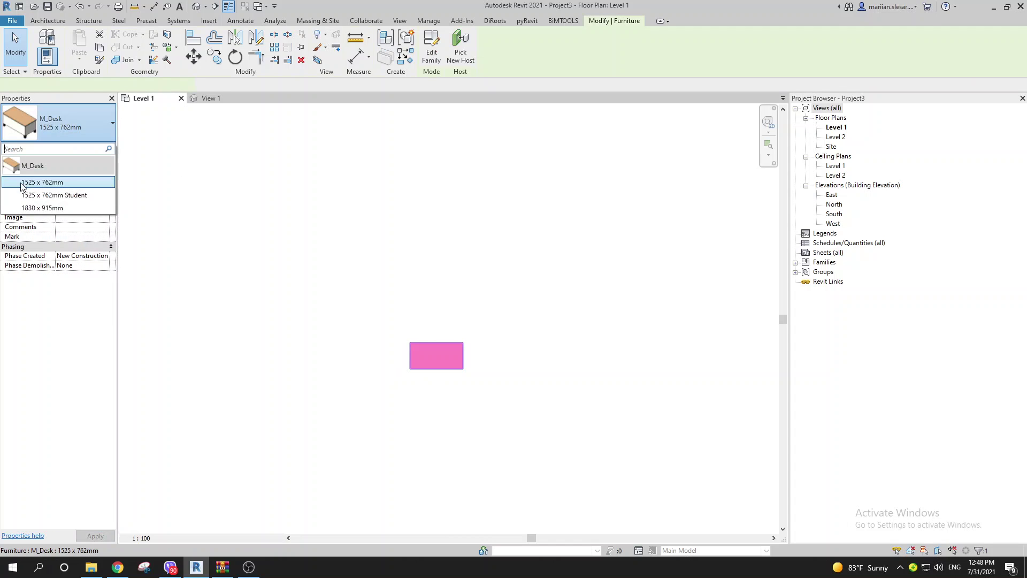
pyautogui.click(243, 214)
pyautogui.click(243, 214)
# Go back to the desk family and review the types it still contains
pyautogui.click(214, 99)
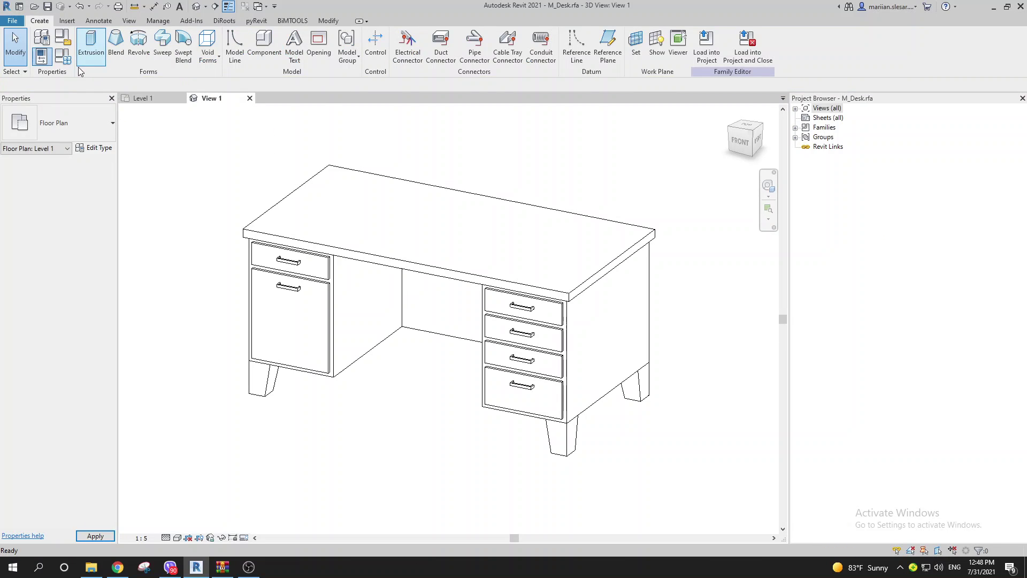
pyautogui.click(63, 56)
pyautogui.click(360, 95)
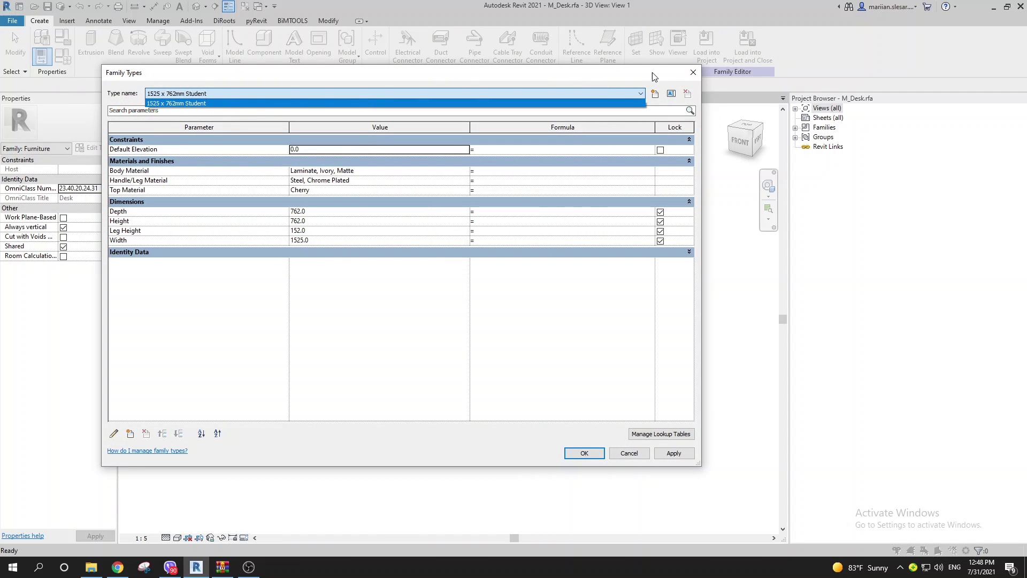
pyautogui.click(230, 102)
pyautogui.click(693, 72)
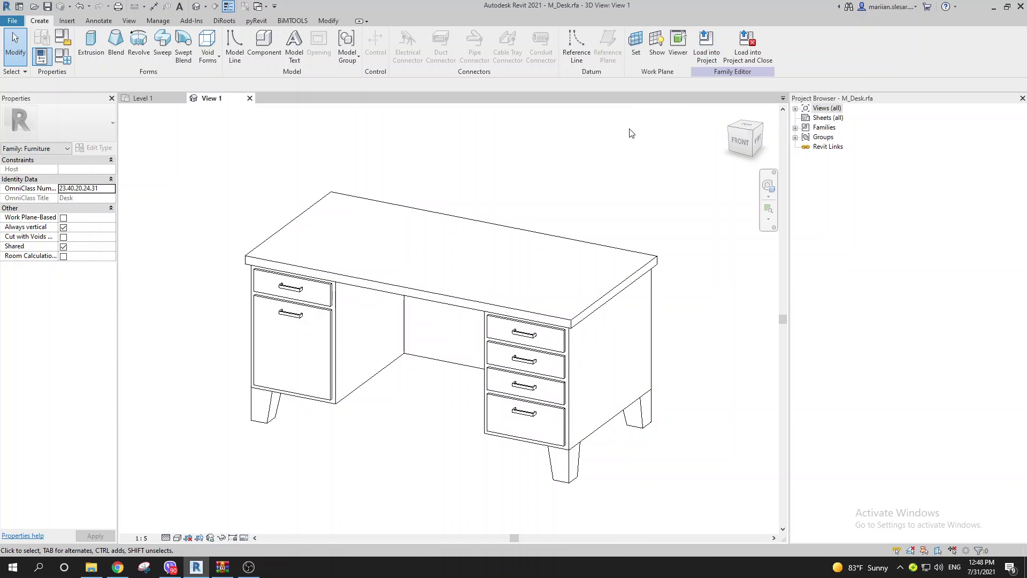
# Load the edited desk family into the project, overwriting the existing version without its parameter values
pyautogui.moveTo(554, 245); pyautogui.dragTo(550, 271, button='middle')
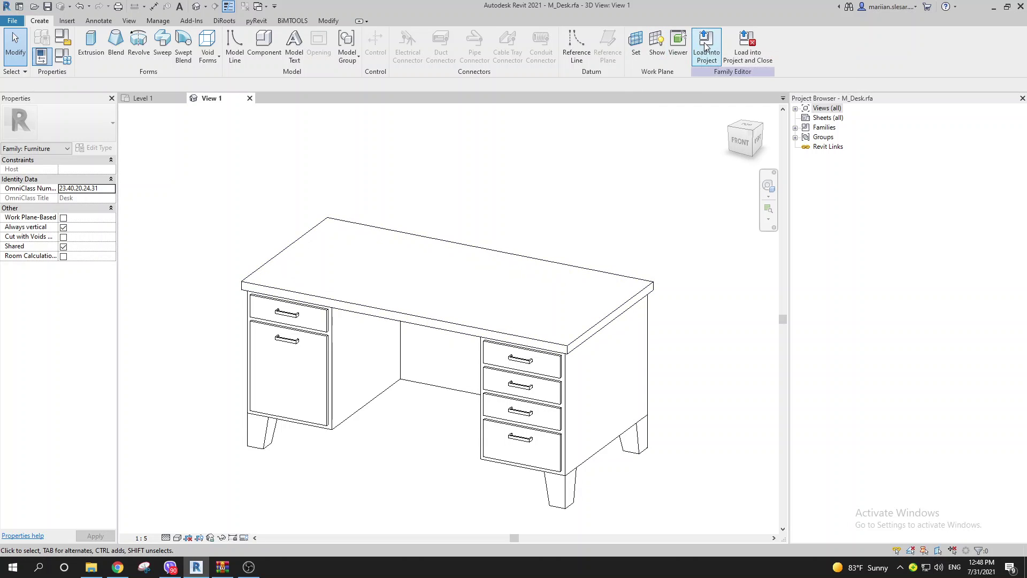
pyautogui.click(706, 46)
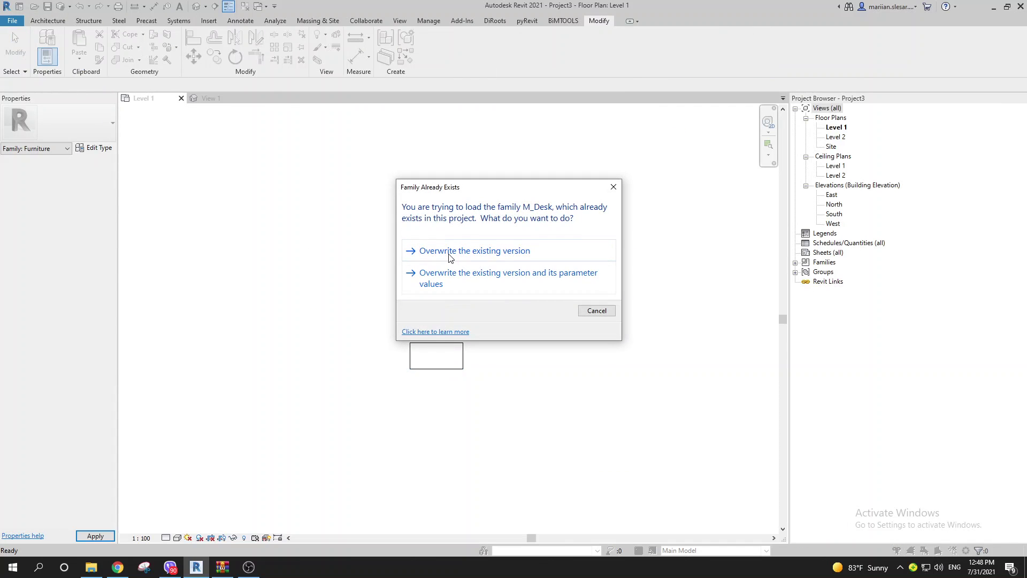
pyautogui.click(459, 256)
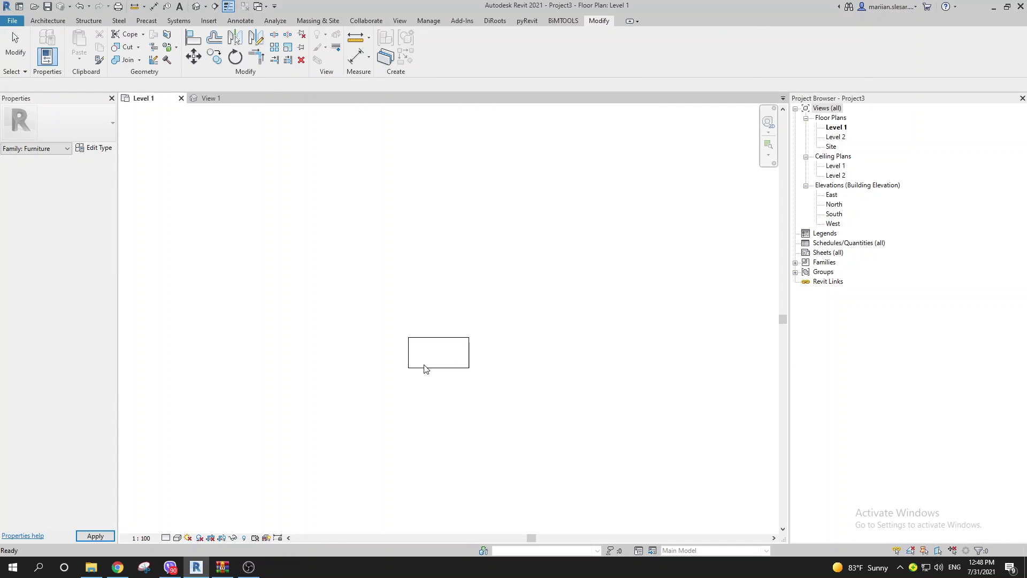
# Recheck the desk's available types in the project after reloading its family
pyautogui.click(424, 368)
pyautogui.click(62, 130)
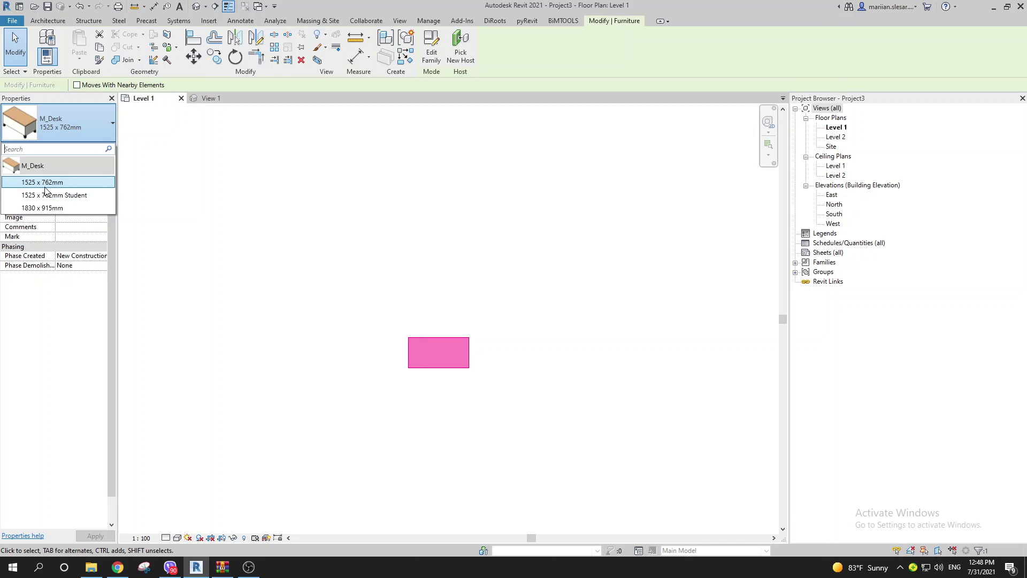
pyautogui.click(430, 242)
pyautogui.click(427, 242)
# Create a new family from the Metric Generic Model template
pyautogui.moveTo(446, 309); pyautogui.dragTo(419, 336, button='middle')
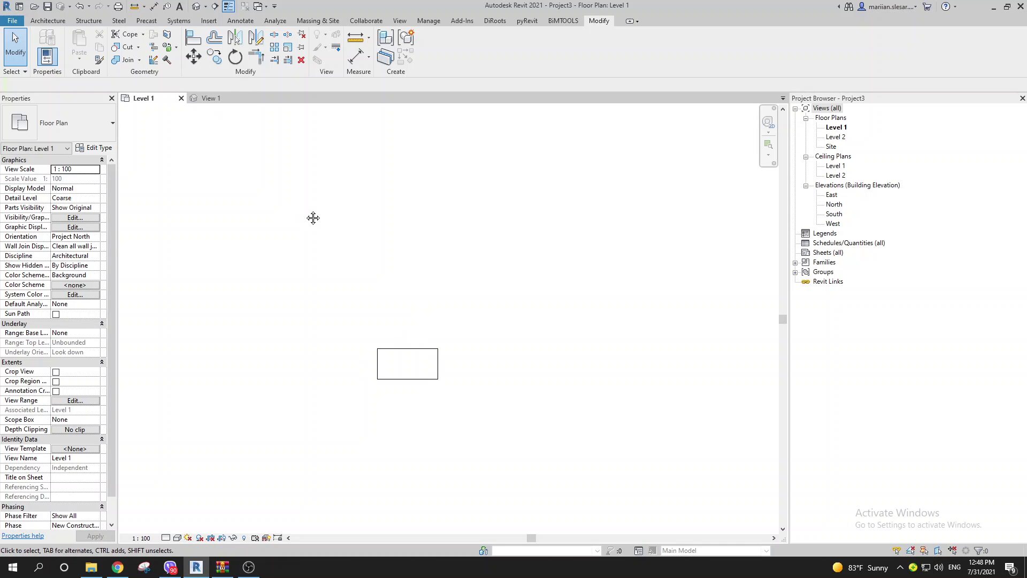
pyautogui.moveTo(313, 218); pyautogui.dragTo(311, 209, button='middle')
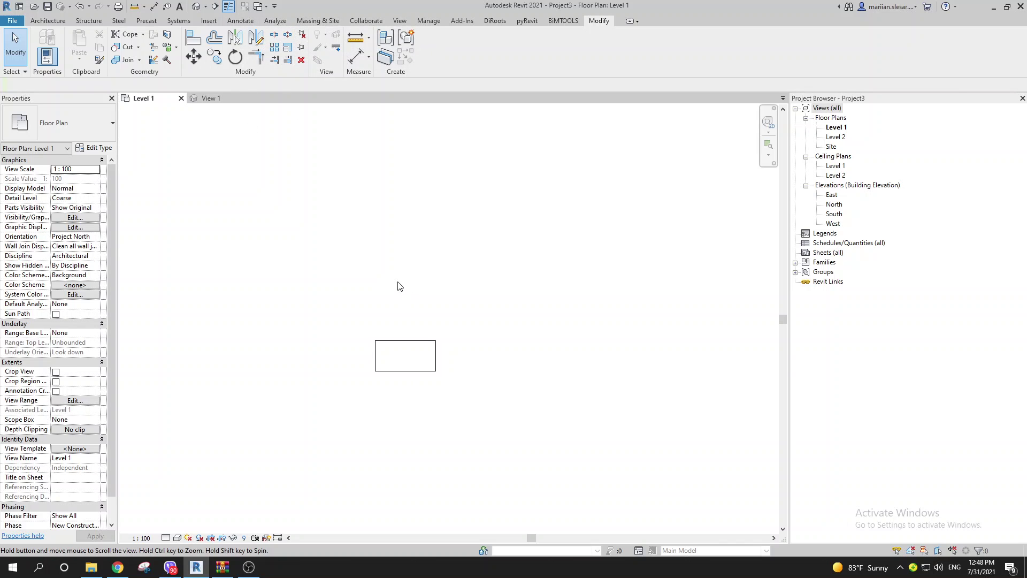
pyautogui.moveTo(379, 321); pyautogui.dragTo(400, 365, button='middle')
pyautogui.click(12, 21)
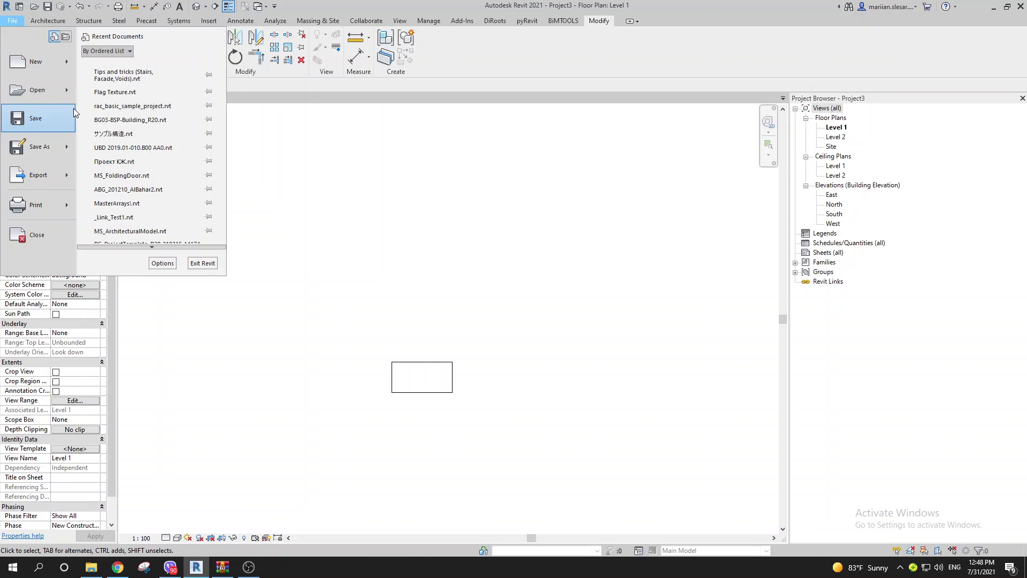
pyautogui.moveTo(66, 63)
pyautogui.click(160, 97)
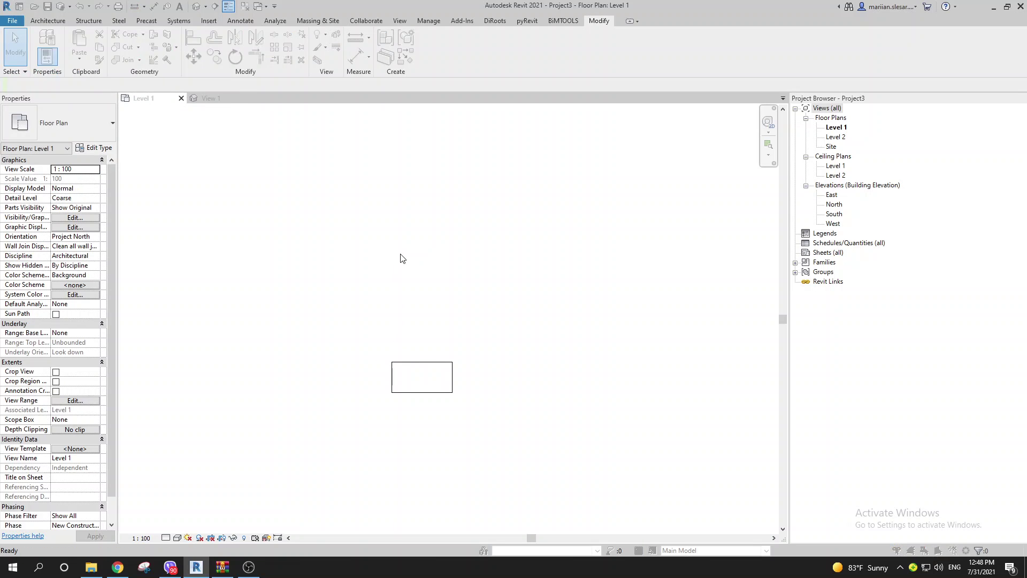
pyautogui.doubleClick(154, 258)
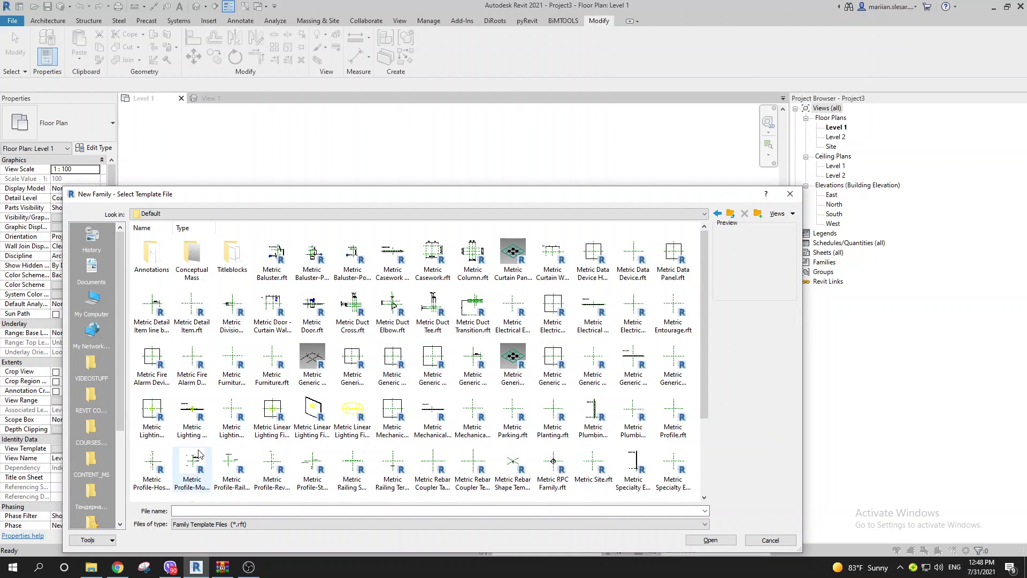
pyautogui.click(678, 367)
pyautogui.doubleClick(677, 365)
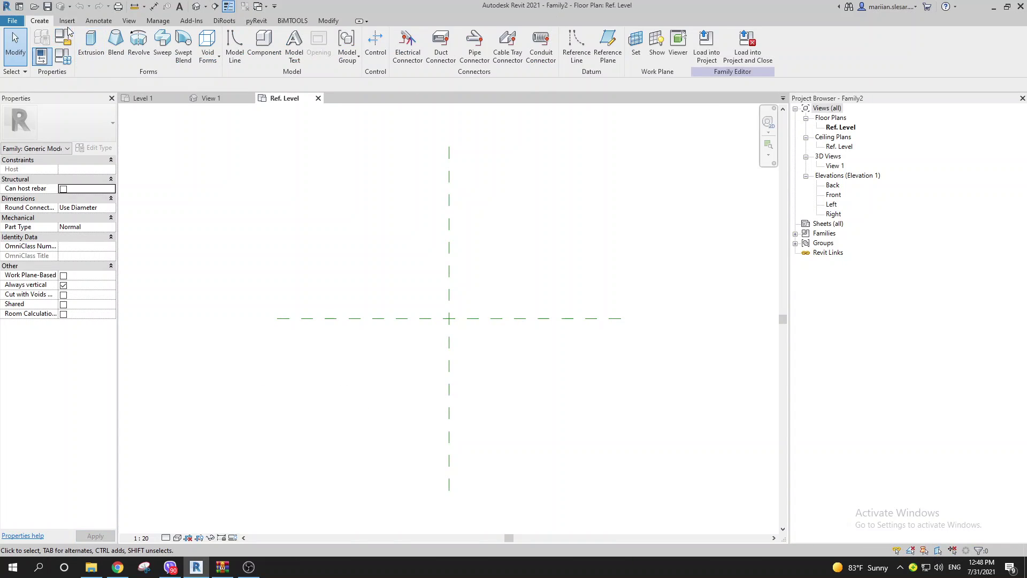
# Create a rectangular extrusion around the intersection of the reference planes, with its end at 250
pyautogui.click(90, 43)
pyautogui.click(401, 35)
pyautogui.click(419, 304)
pyautogui.click(480, 346)
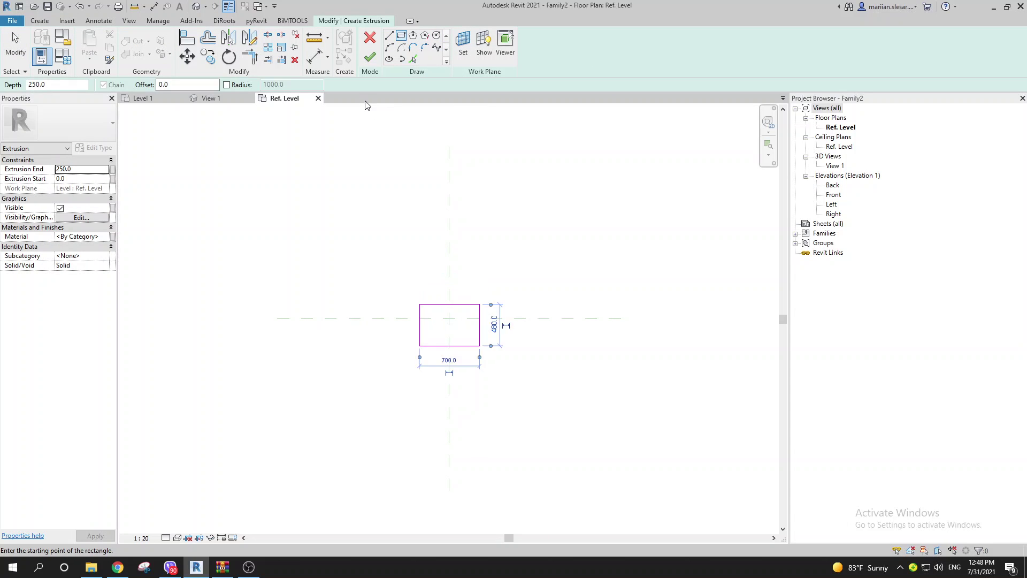
pyautogui.click(369, 57)
pyautogui.click(413, 131)
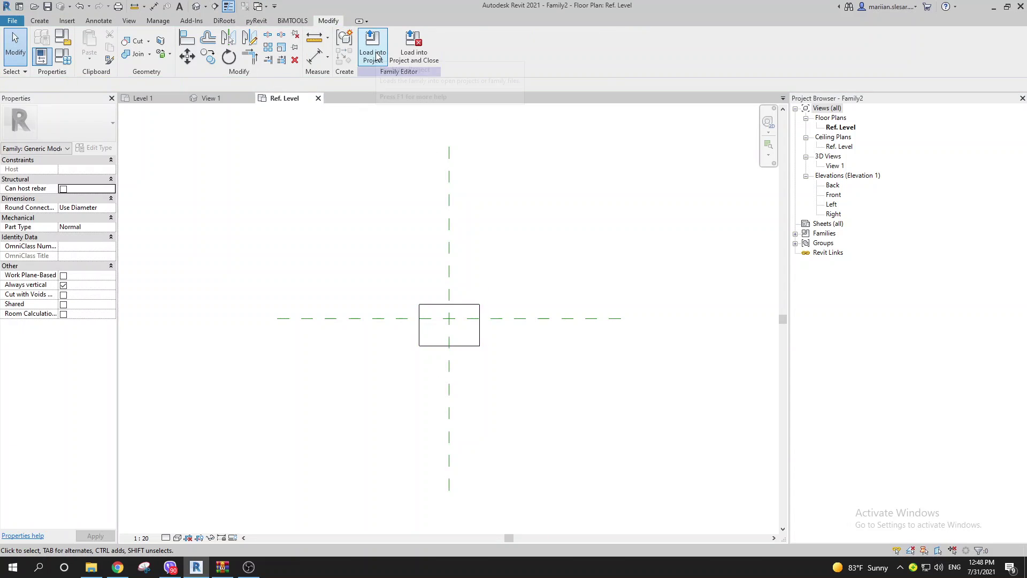
# Check the new generic model family's types, and load the family into Project3 only
pyautogui.click(64, 57)
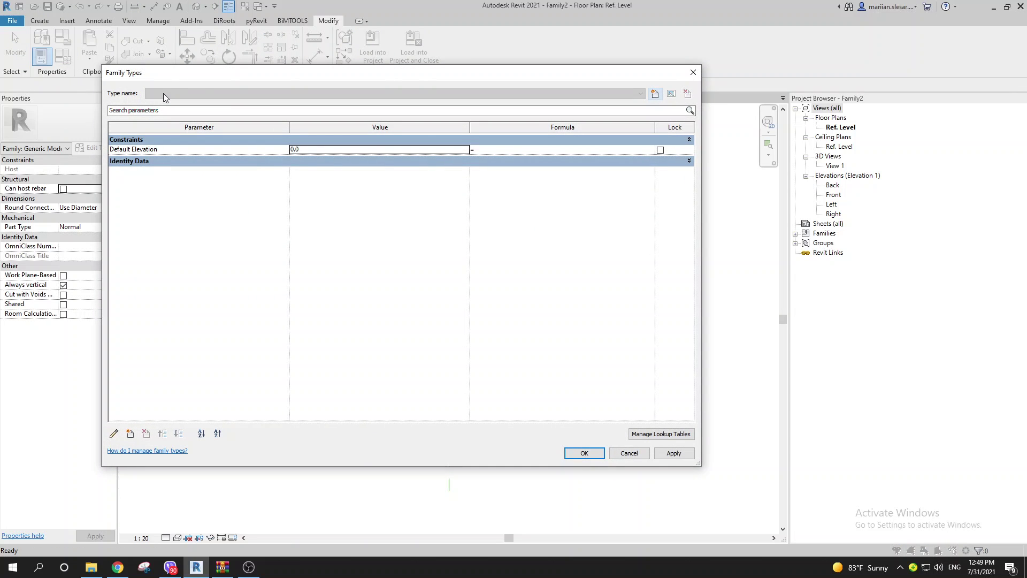
pyautogui.click(688, 76)
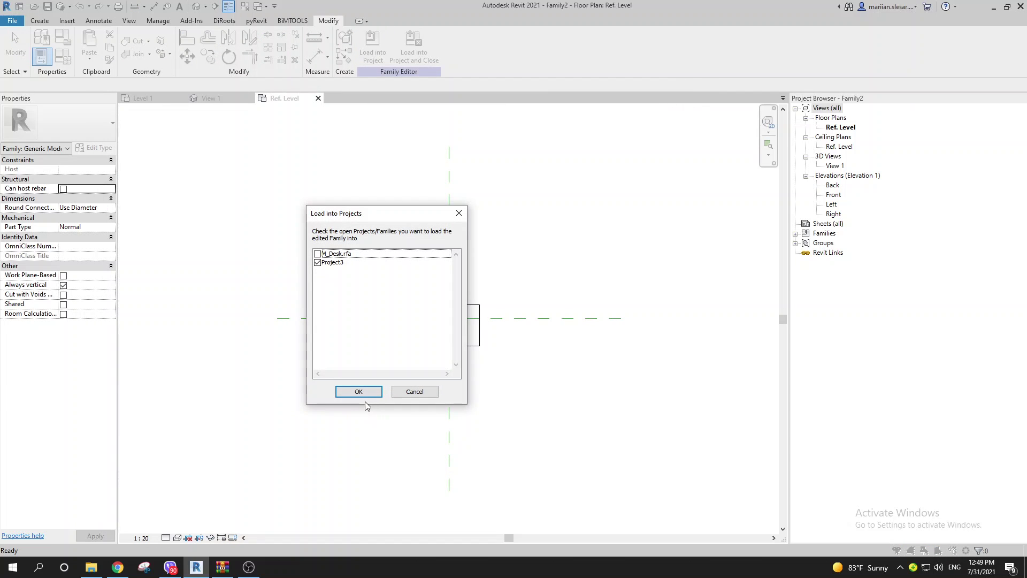
pyautogui.click(358, 391)
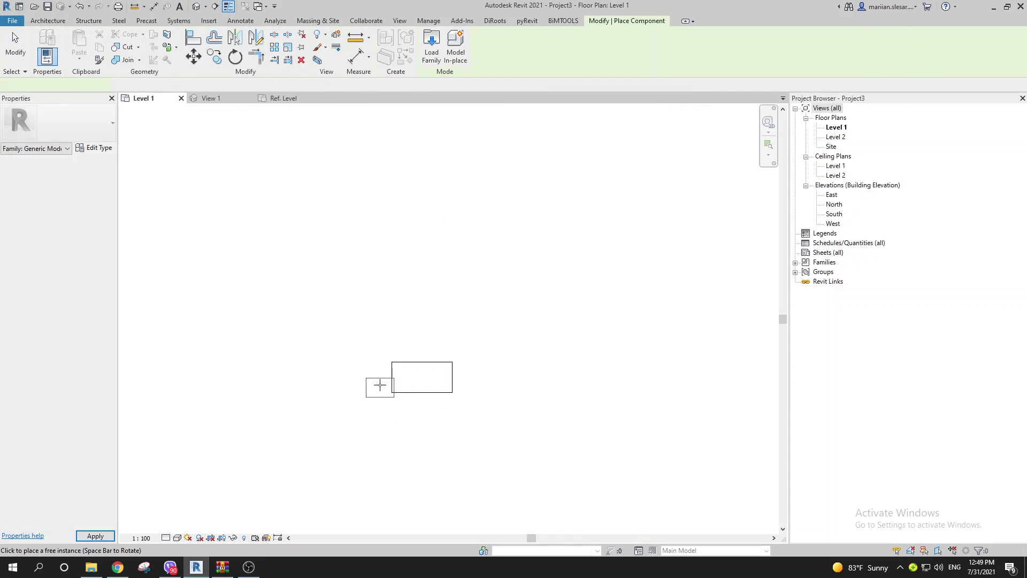
# Place an instance of Family2 beside the desk on Level 1, and check which types are available for it
pyautogui.click(343, 332)
pyautogui.press('Escape')
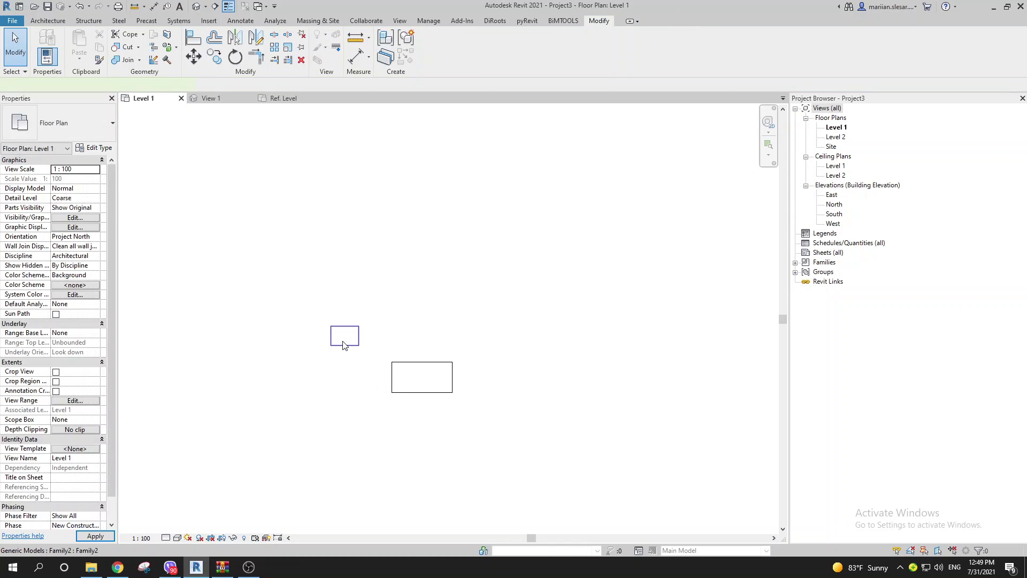
pyautogui.click(343, 342)
pyautogui.click(66, 122)
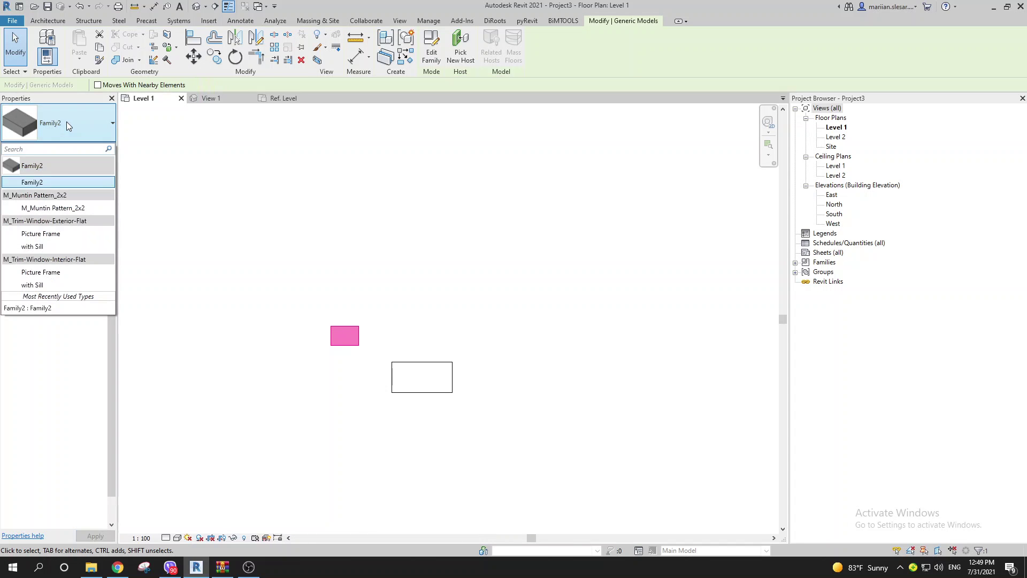
pyautogui.moveTo(45, 187)
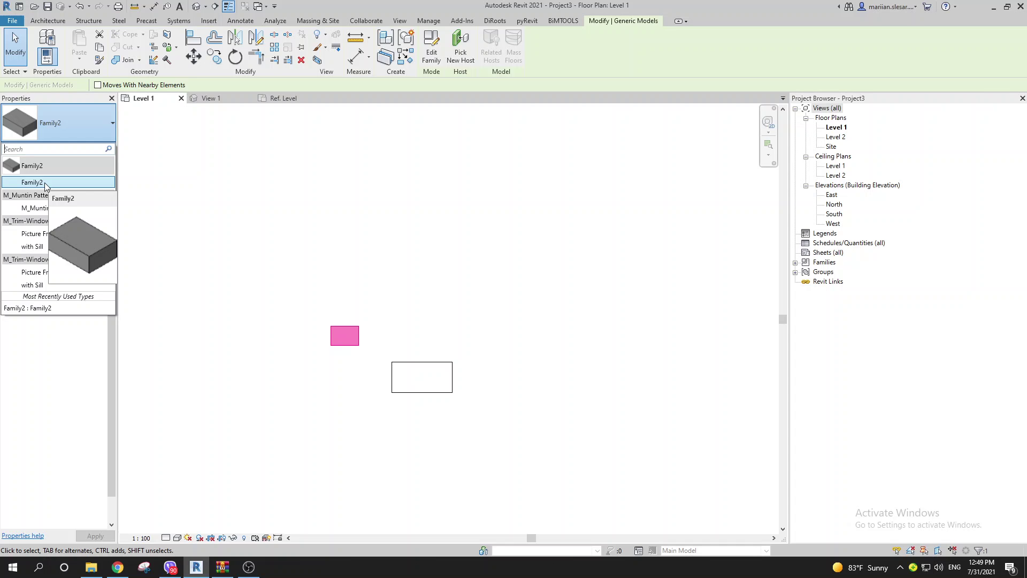
pyautogui.click(296, 172)
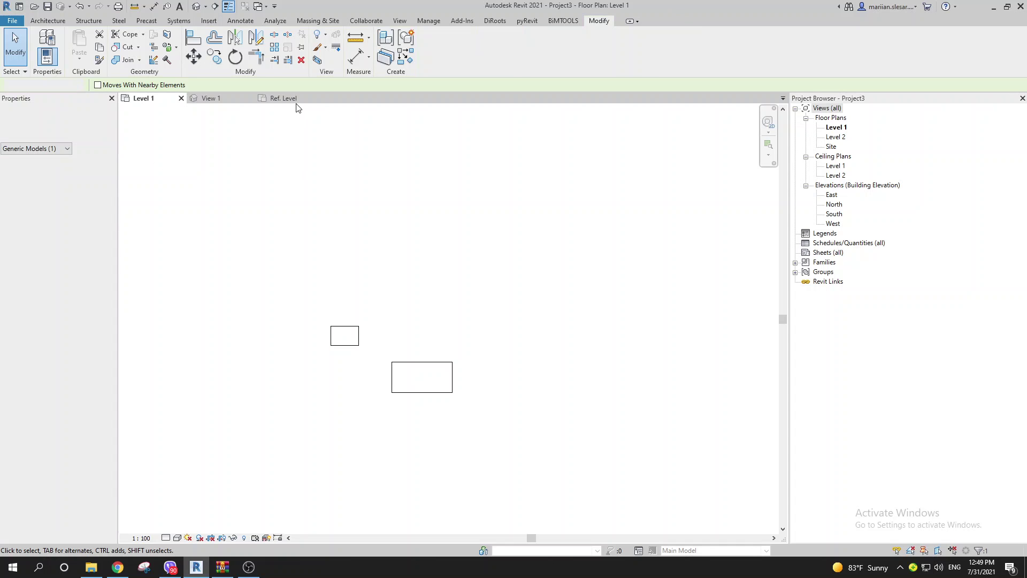
# Look at Family2's reference level plan, return to Level 1, and close the M_Desk family without saving its changes
pyautogui.click(289, 98)
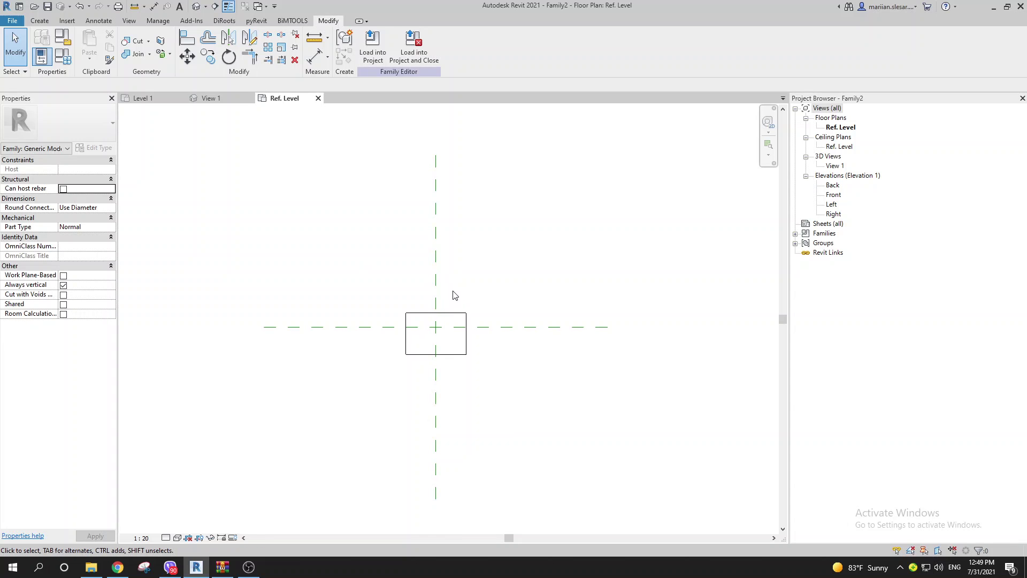
pyautogui.click(153, 98)
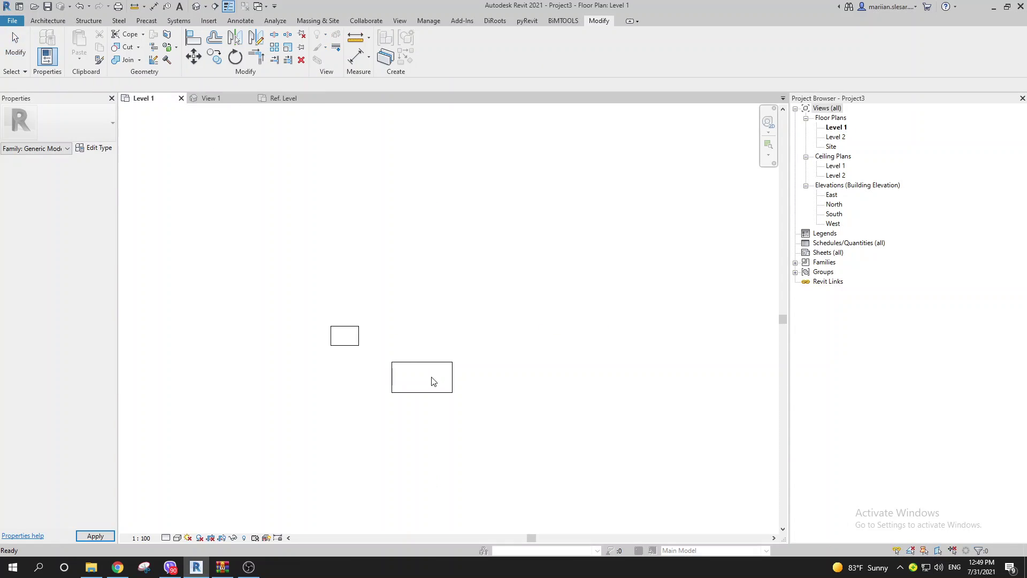
pyautogui.click(250, 99)
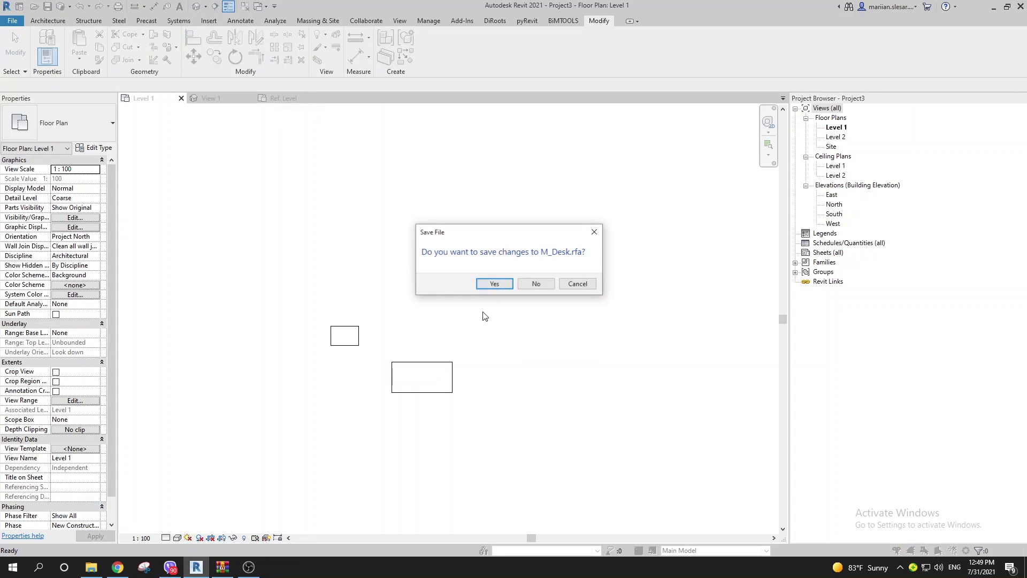
pyautogui.click(530, 284)
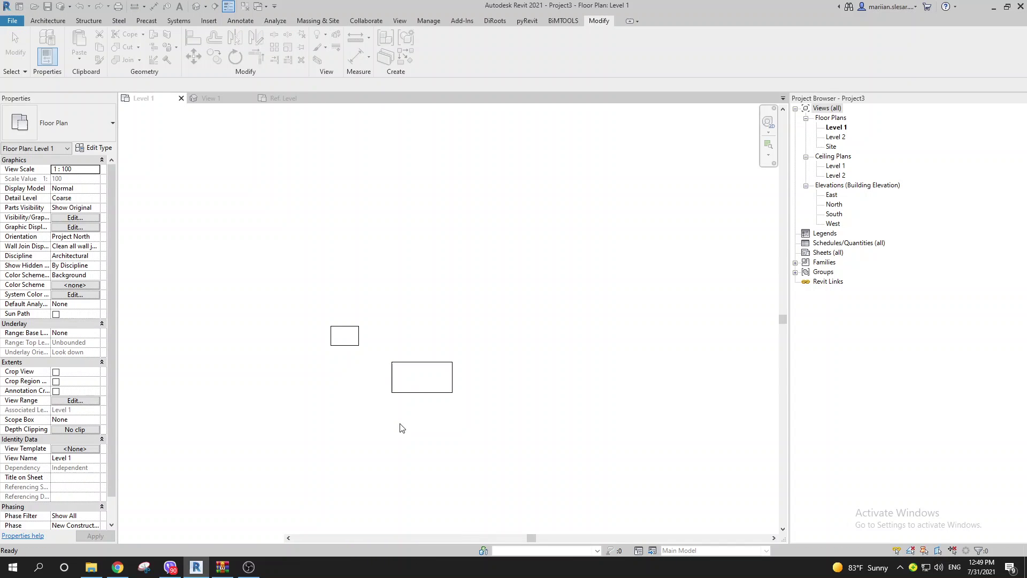
# Select the desk and list the types of the M_Desk furniture family among the project's families
pyautogui.click(401, 394)
pyautogui.scroll(2, 396, 372)
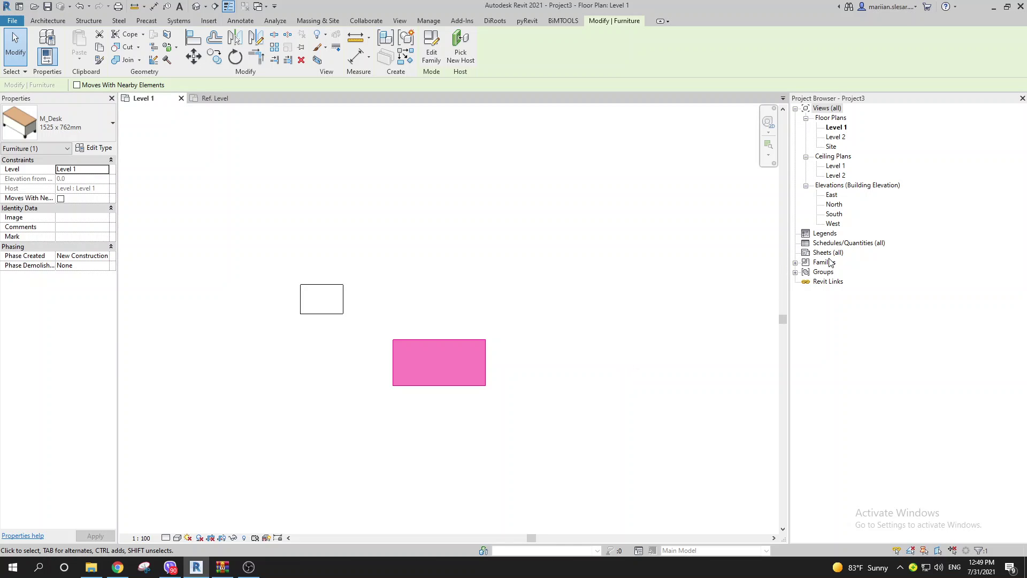
pyautogui.click(796, 262)
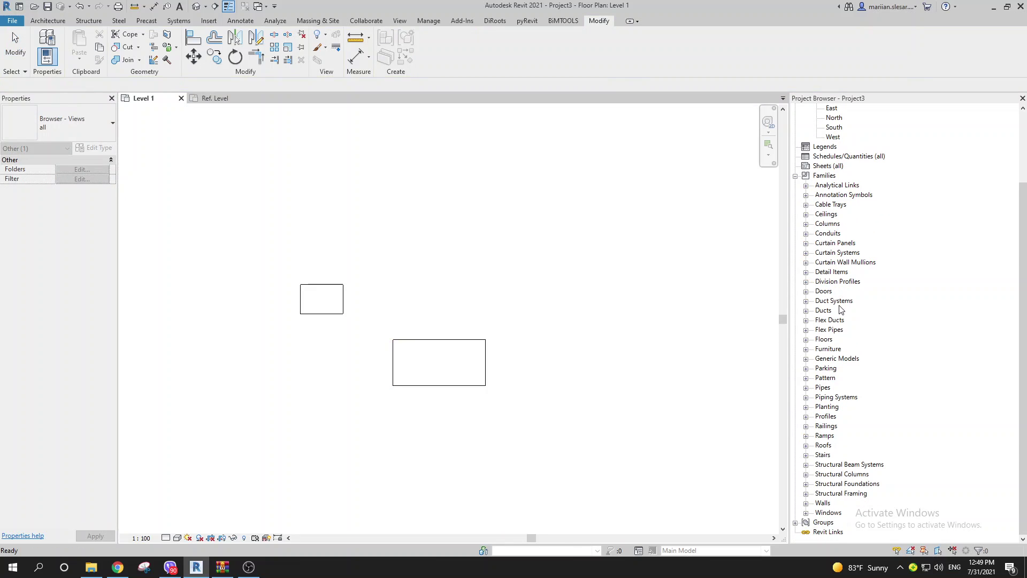
pyautogui.click(805, 349)
pyautogui.click(817, 359)
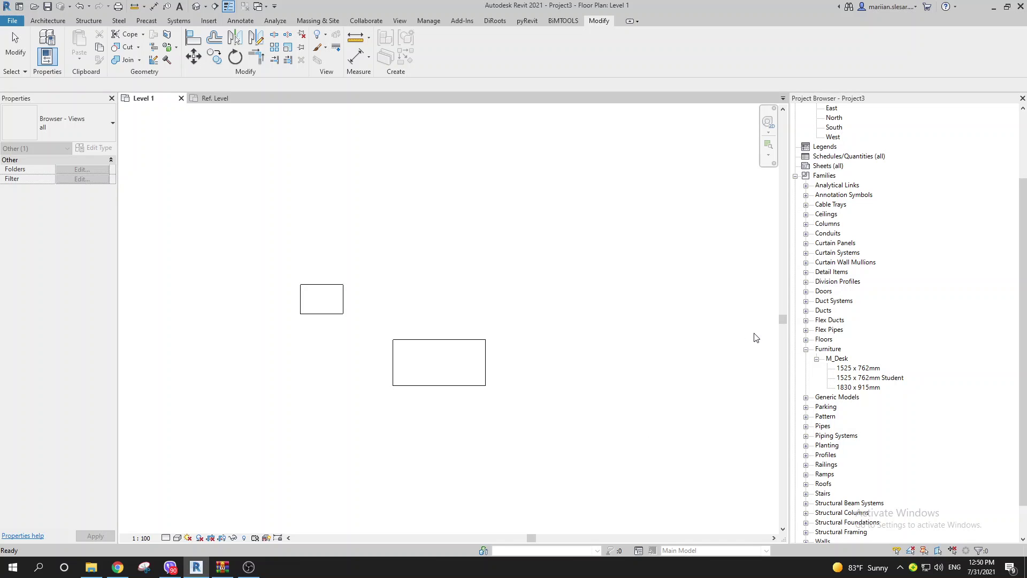
pyautogui.scroll(-2, 858, 334)
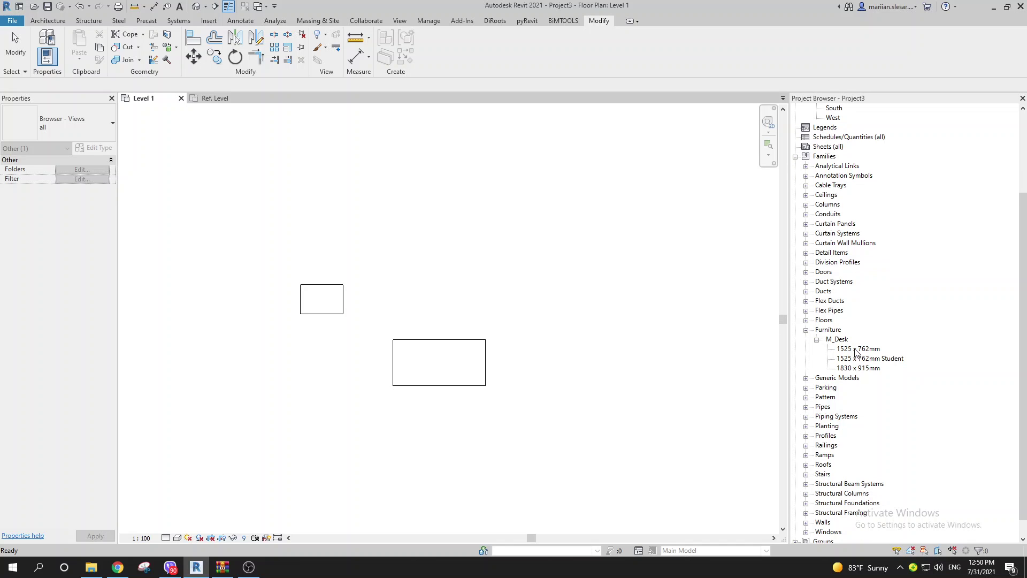
# Open Family2 from its placed instance to check its family types, and close the family without saving
pyautogui.click(401, 340)
pyautogui.click(309, 313)
pyautogui.click(431, 48)
pyautogui.click(63, 56)
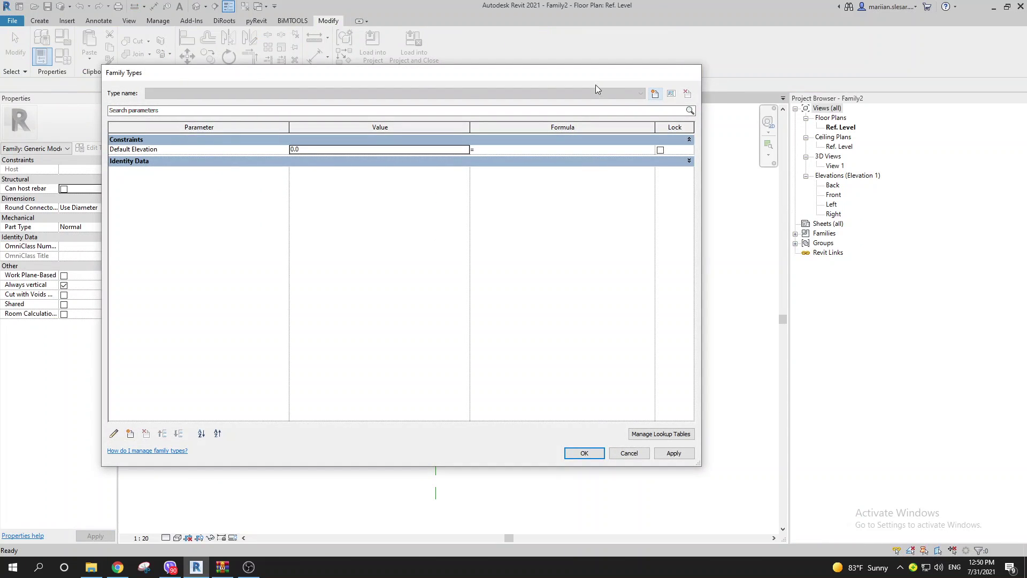
pyautogui.press('Escape')
pyautogui.click(249, 97)
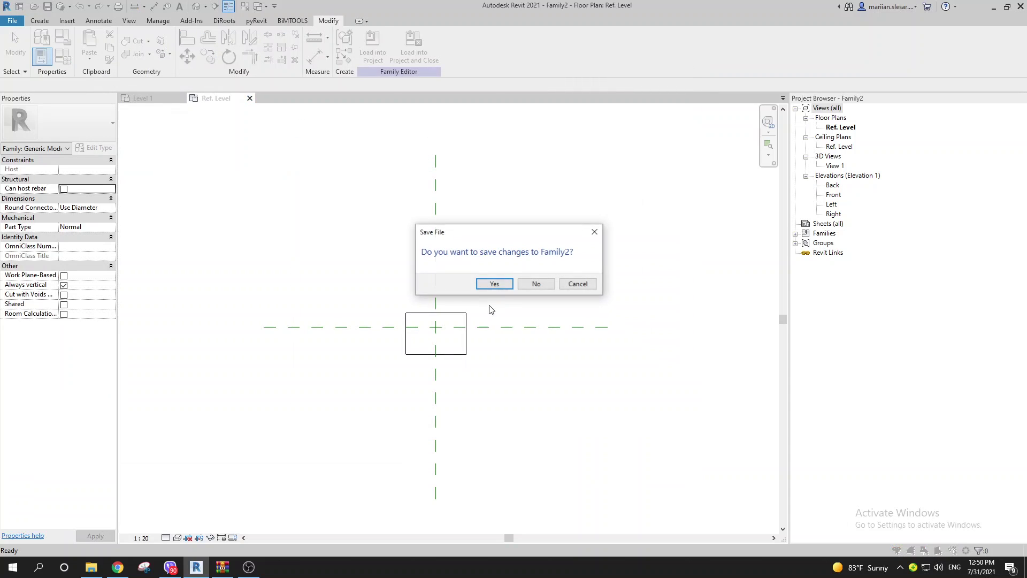
pyautogui.click(536, 286)
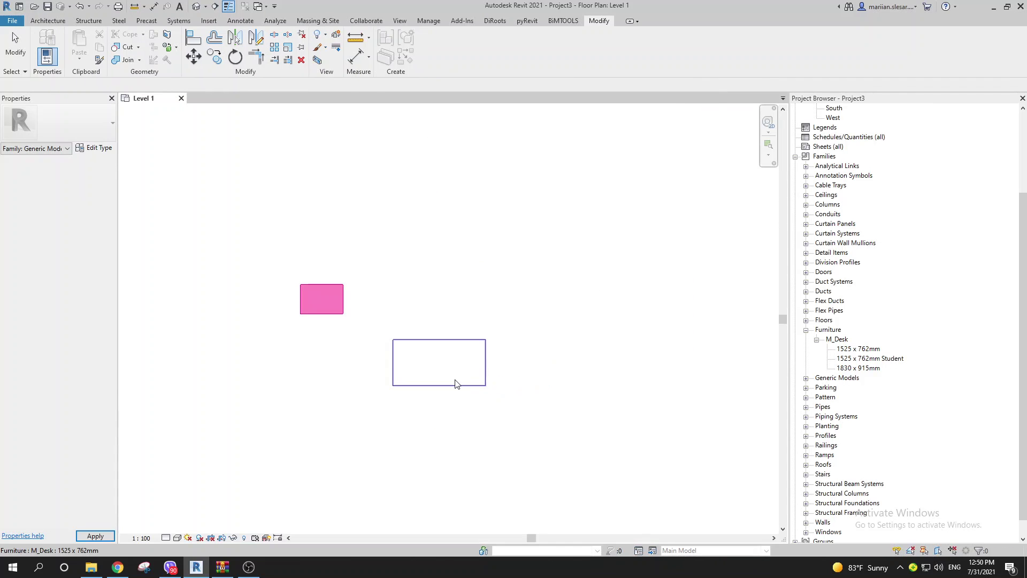
# List Family2's types among the project's generic models, and delete the M_Desk types 1830 x 915mm and 1525 x 762mm Student
pyautogui.click(806, 378)
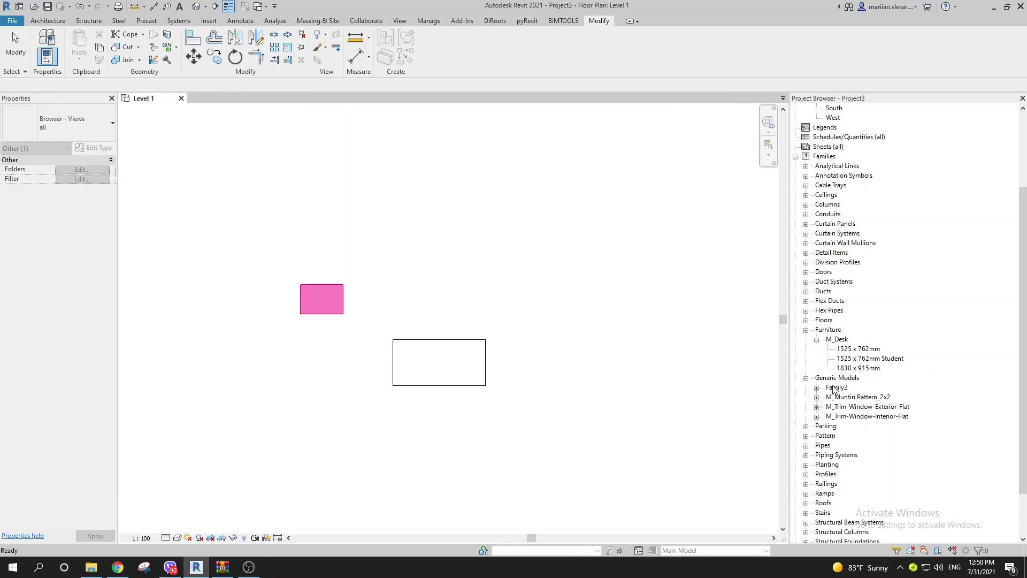
pyautogui.click(817, 387)
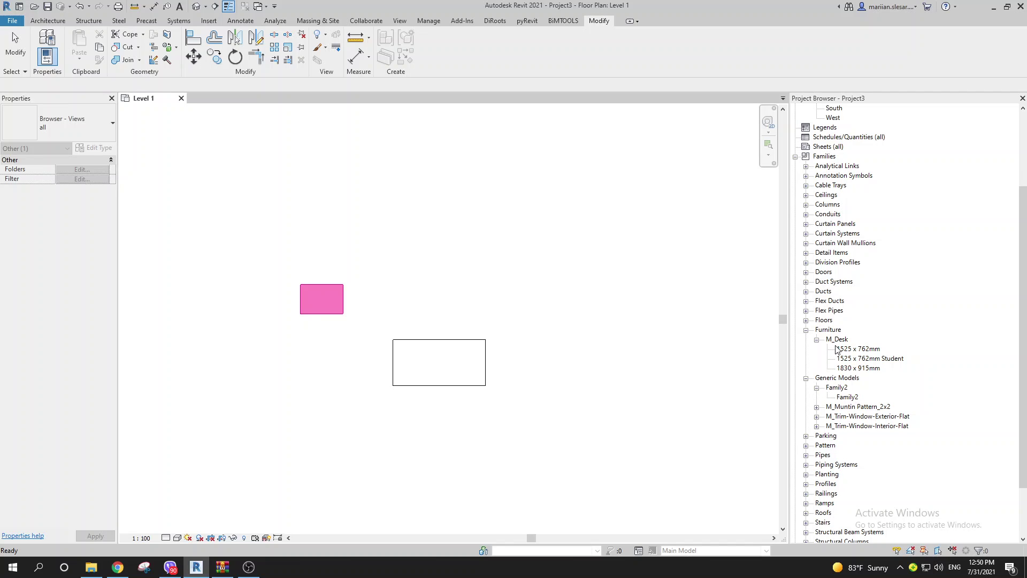
pyautogui.click(869, 368)
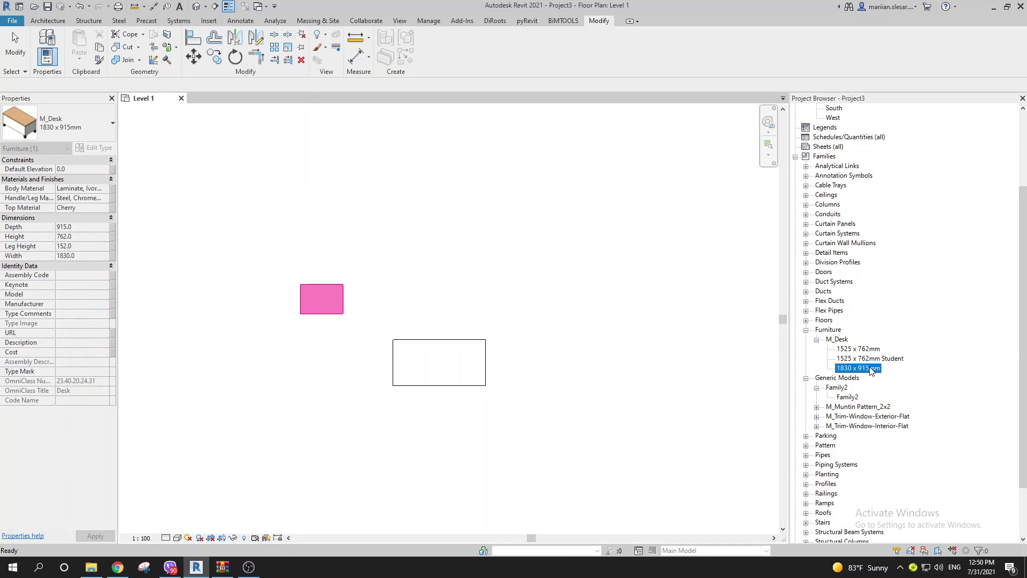
pyautogui.press('Delete')
pyautogui.press('Delete')
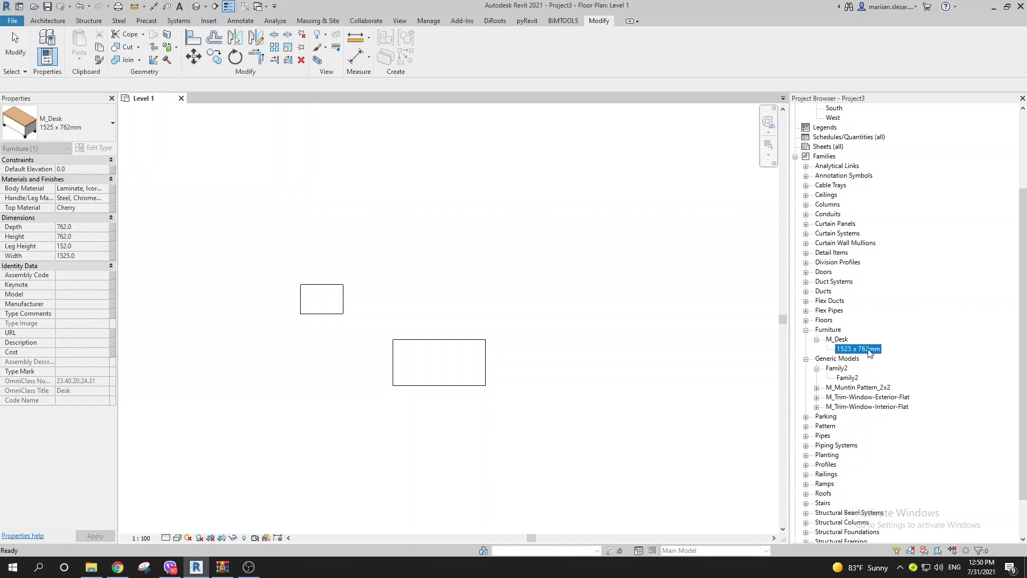
# Rename the remaining desk type, 1525 x 762mm, to M_Desk so that it matches its family name
pyautogui.click(870, 350)
pyautogui.write('M_Desk')
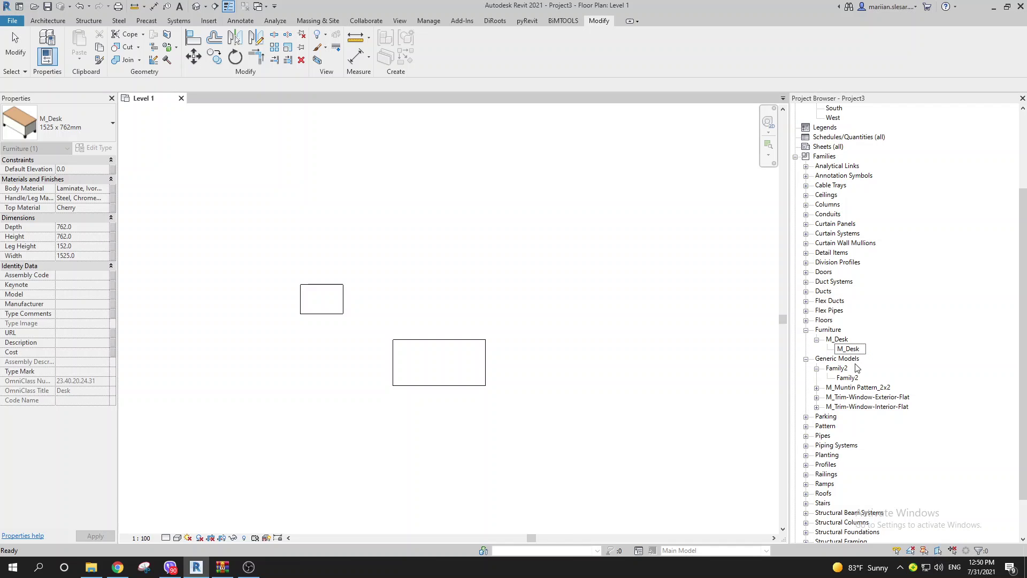
pyautogui.press('Return')
pyautogui.click(846, 348)
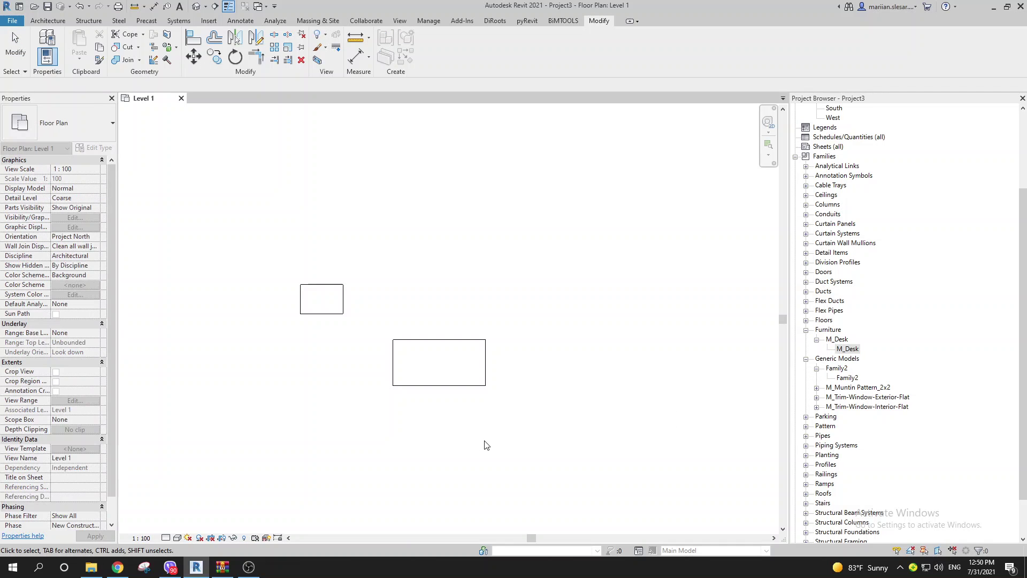
# Open the placed desk's family for editing, check its family types, and return to the project's Level 1 plan
pyautogui.click(454, 386)
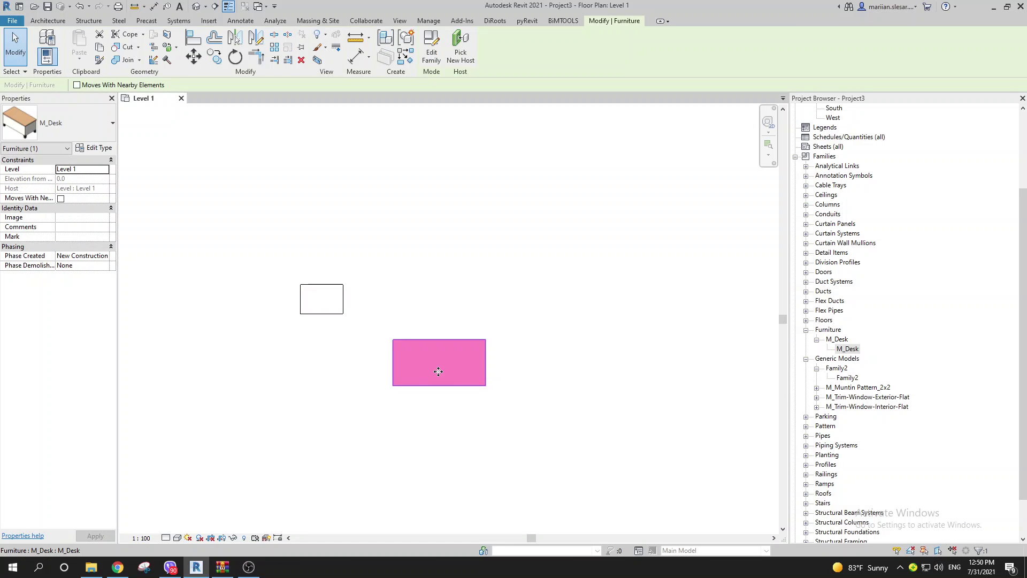
pyautogui.click(433, 59)
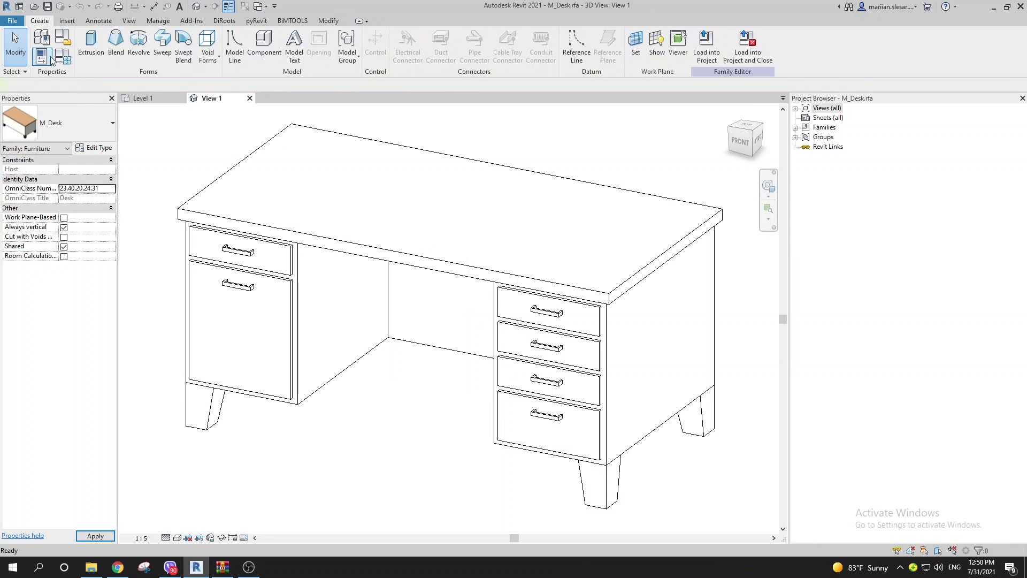
pyautogui.click(63, 56)
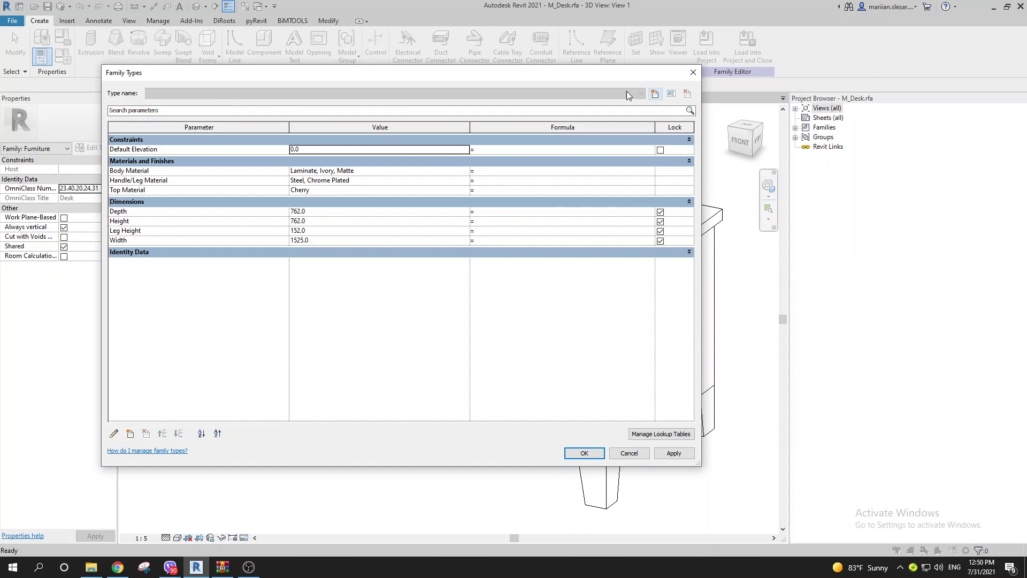
pyautogui.click(693, 73)
pyautogui.click(164, 98)
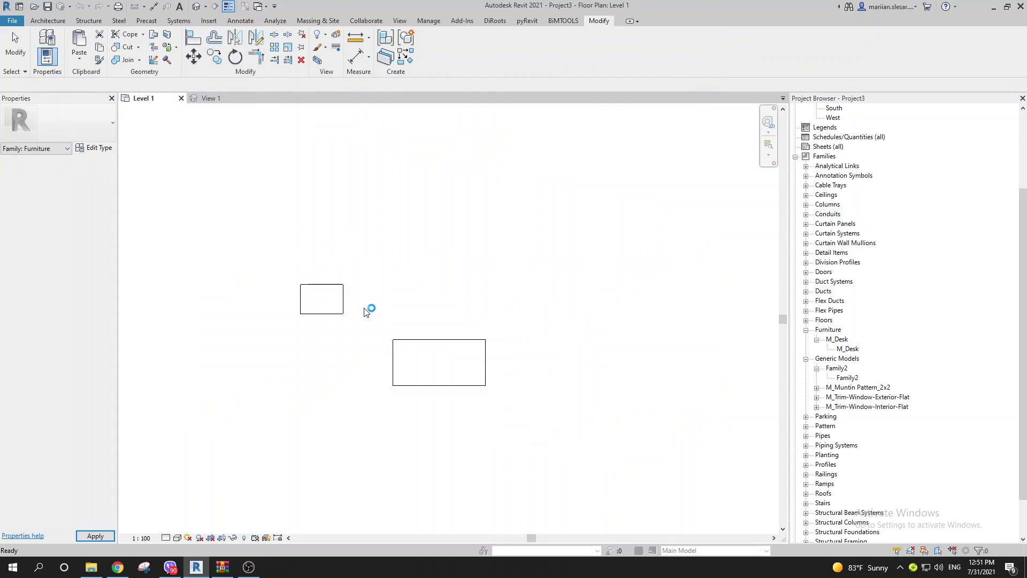
pyautogui.scroll(-2, 426, 373)
pyautogui.moveTo(436, 365); pyautogui.dragTo(458, 374, button='middle')
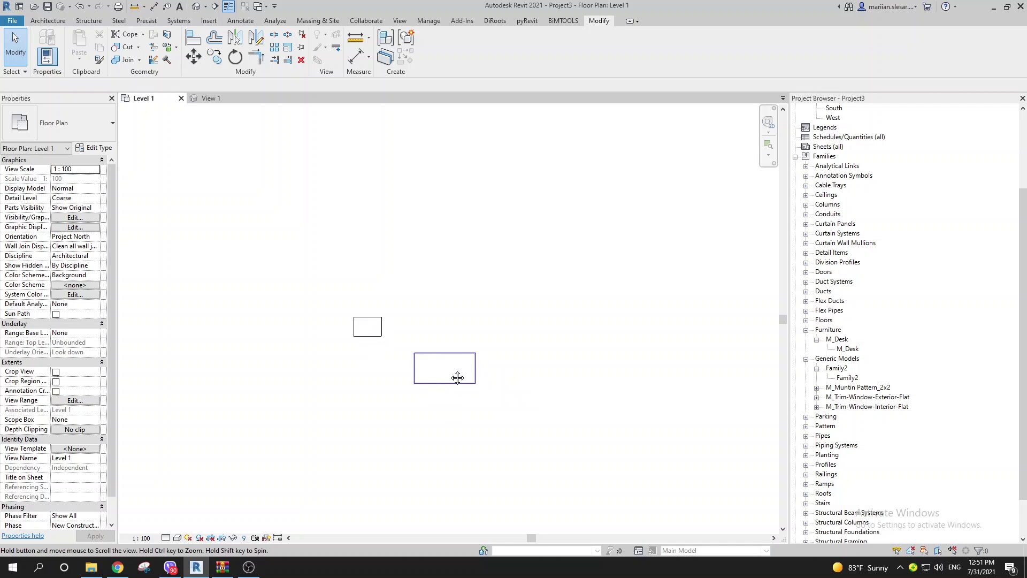
pyautogui.moveTo(390, 342); pyautogui.dragTo(398, 362, button='middle')
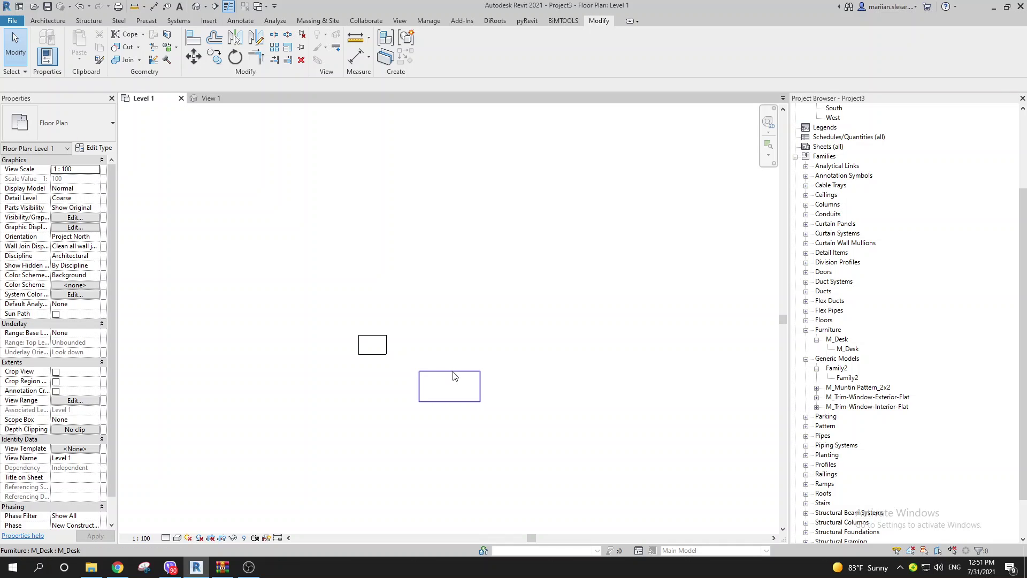
pyautogui.scroll(2, 428, 383)
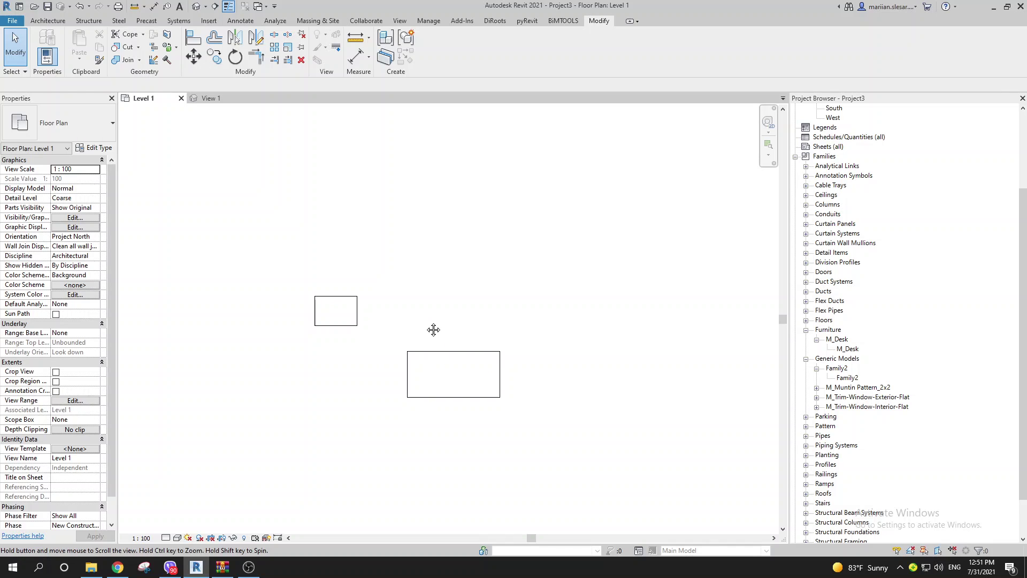